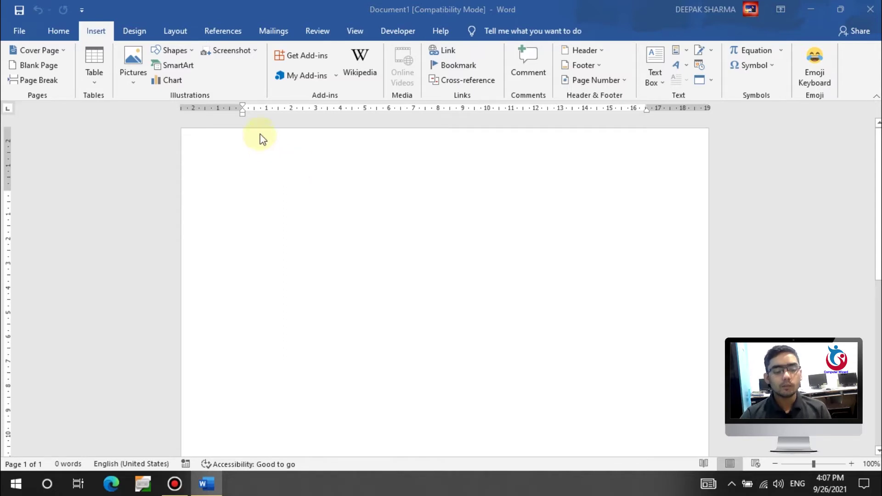
Step: Open the Office Add-ins store and look through the suggested add-ins across all categories
click(307, 55)
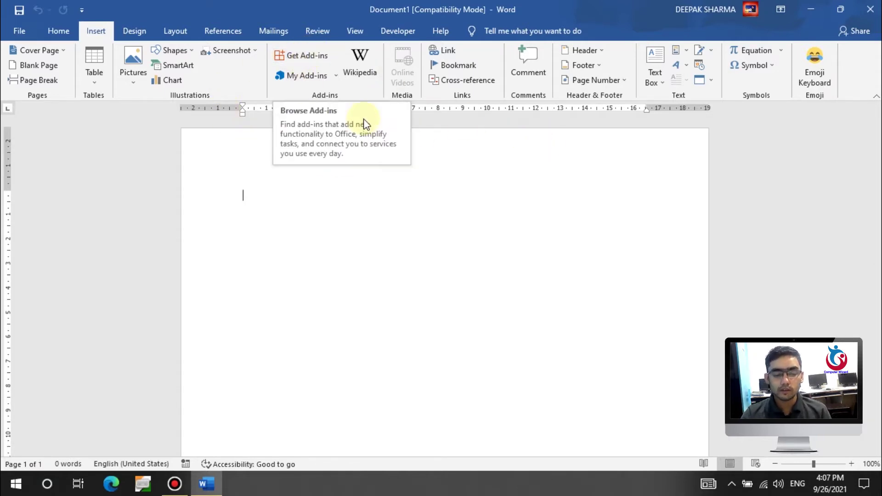
click(300, 58)
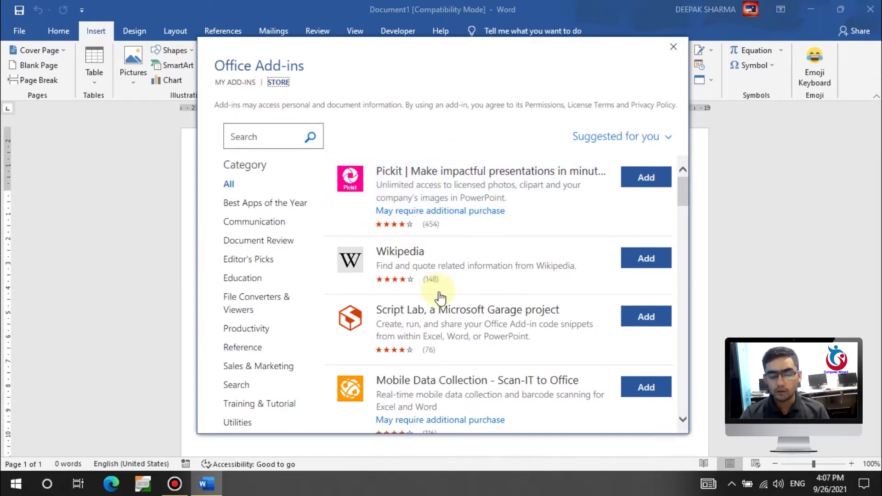
scroll(440, 297, down, 3)
scroll(440, 301, down, 5)
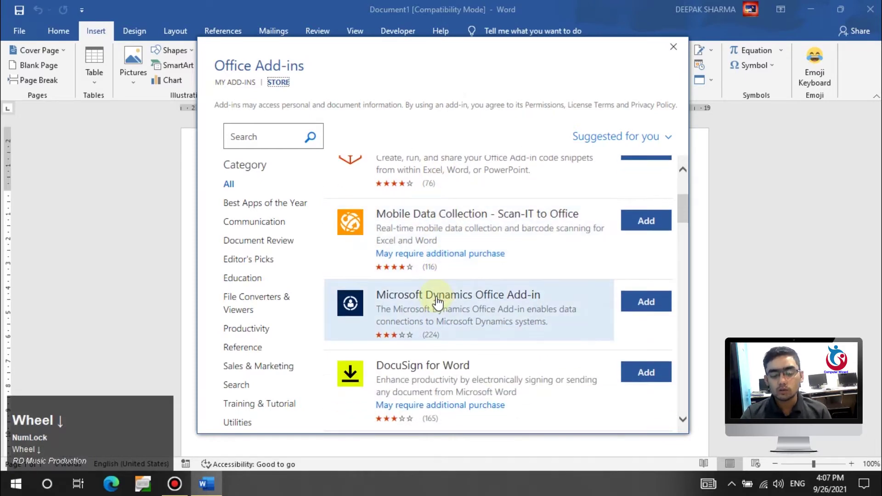
scroll(437, 302, down, 6)
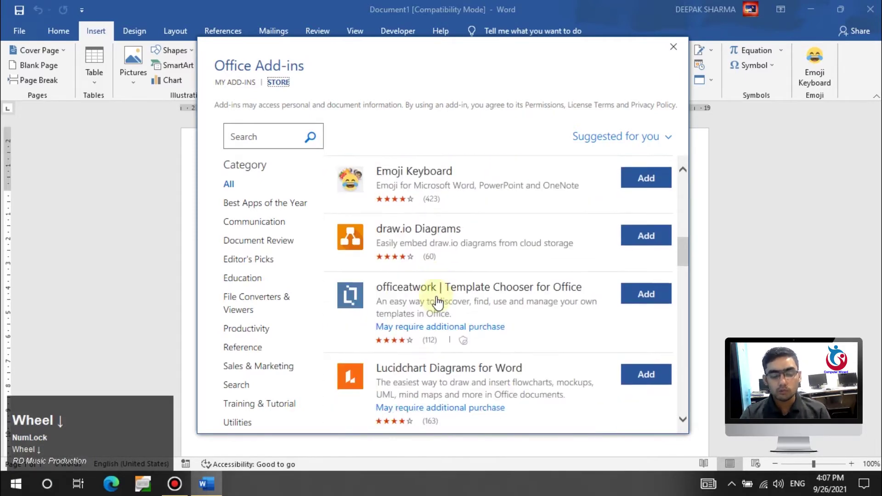
scroll(437, 301, down, 1)
scroll(434, 257, up, 2)
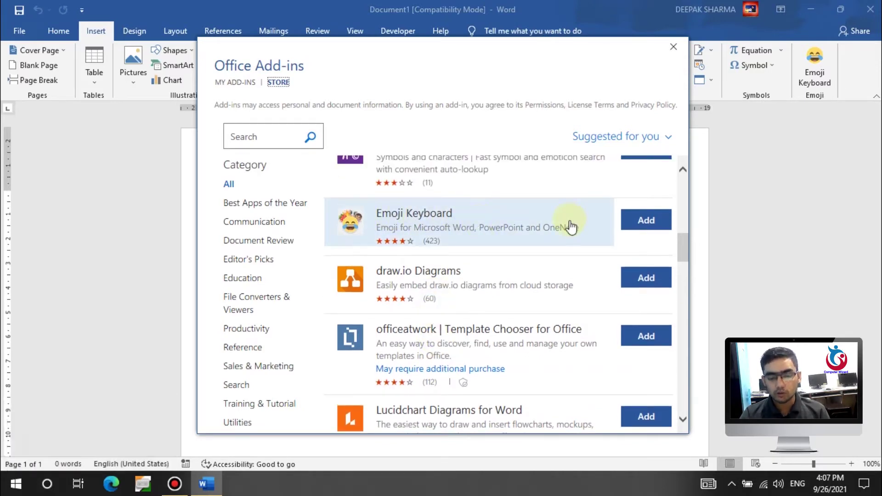
scroll(449, 269, down, 6)
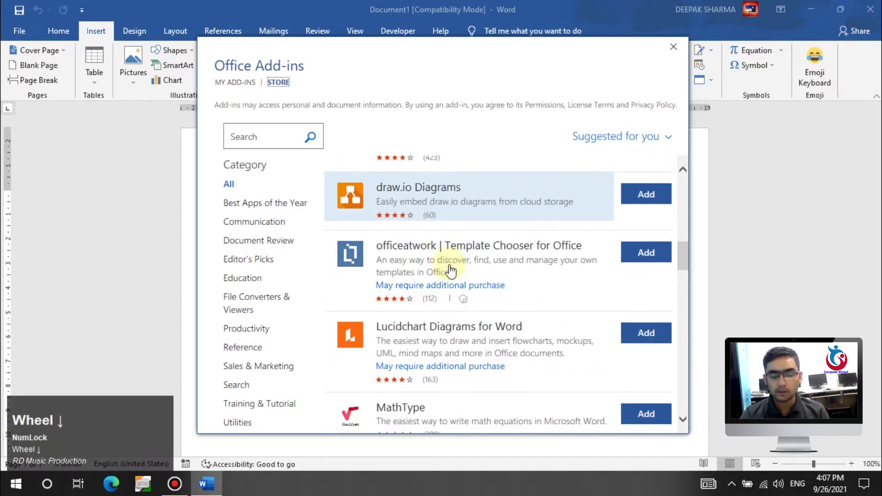
scroll(450, 270, down, 8)
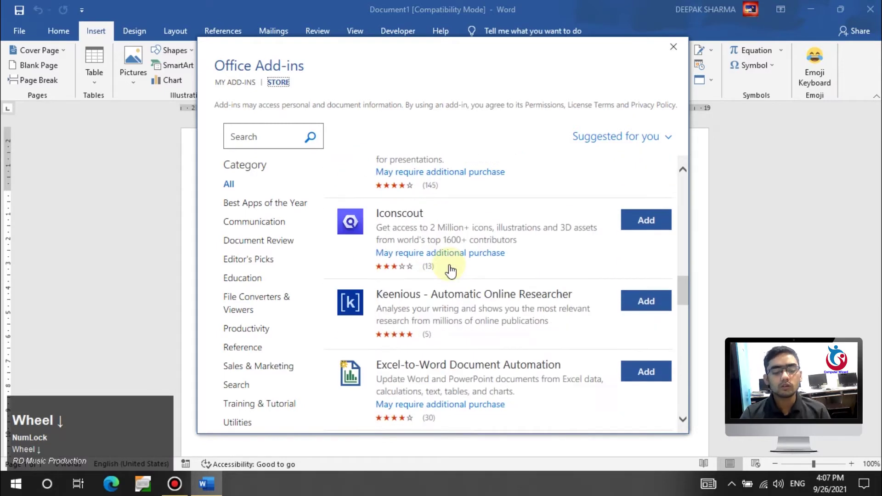
scroll(450, 270, down, 5)
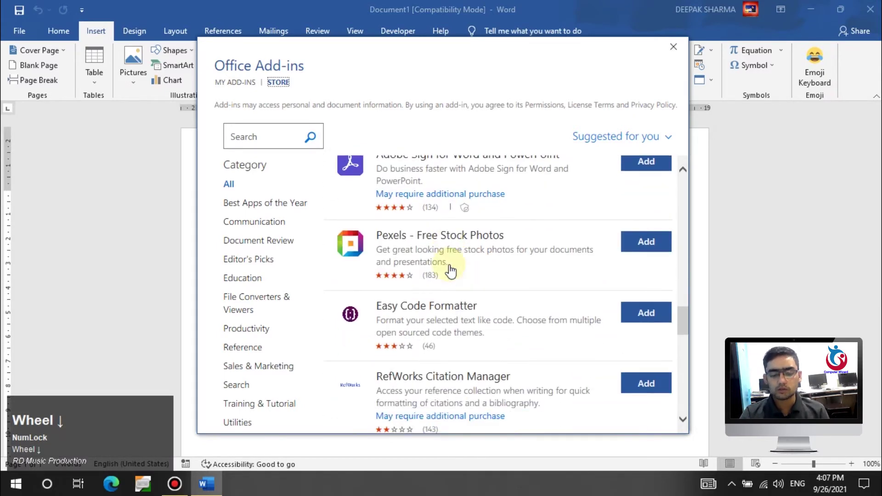
scroll(450, 271, down, 3)
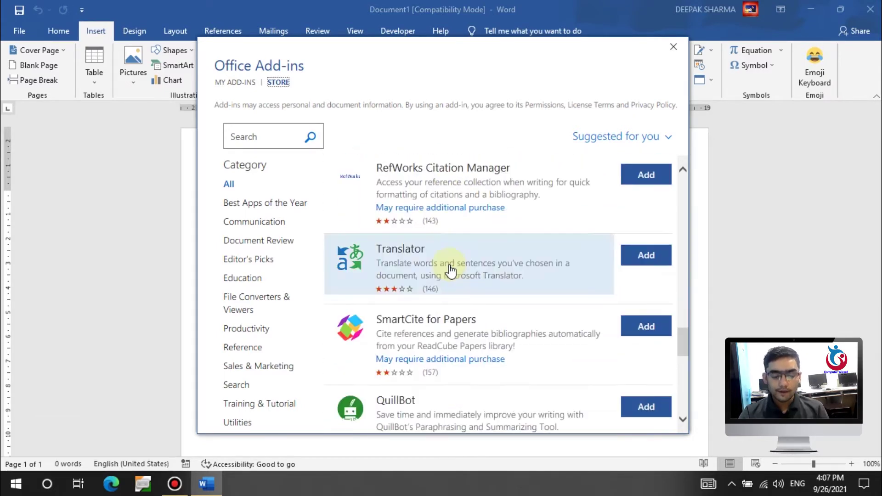
Step: Look through the Communication and Education add-in categories, and close the store
click(260, 223)
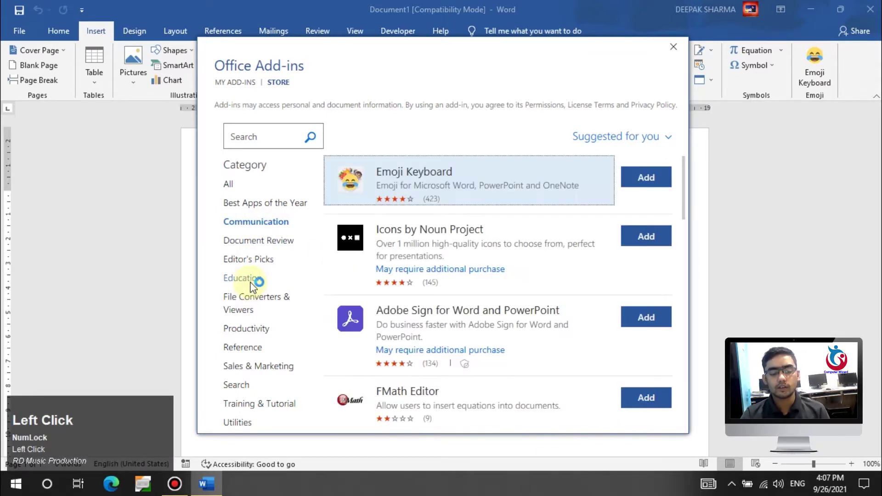
click(253, 285)
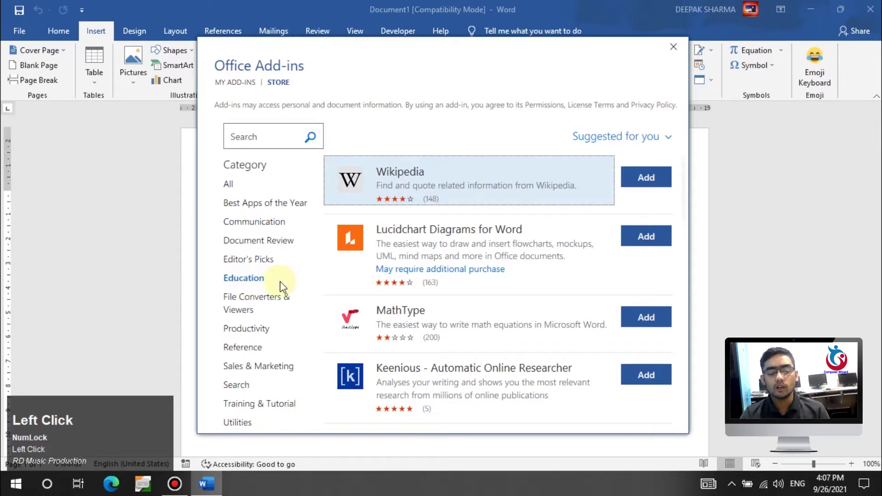
scroll(442, 275, down, 3)
scroll(444, 275, down, 3)
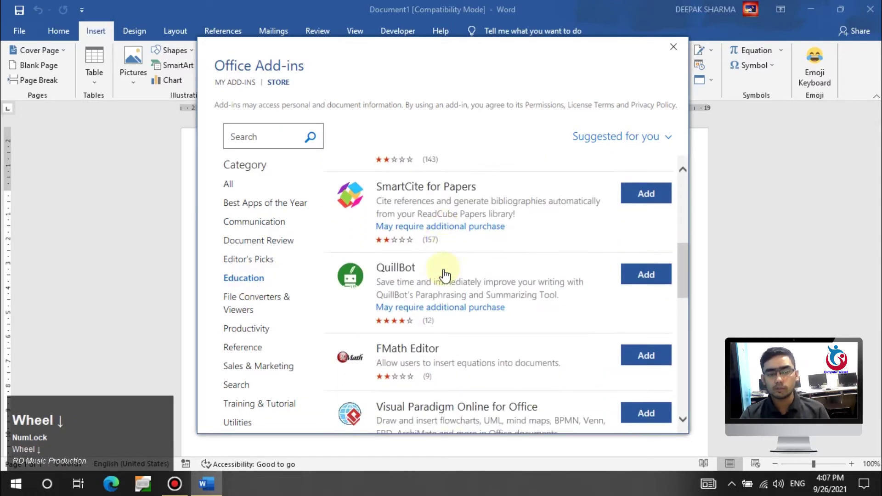
scroll(443, 275, up, 5)
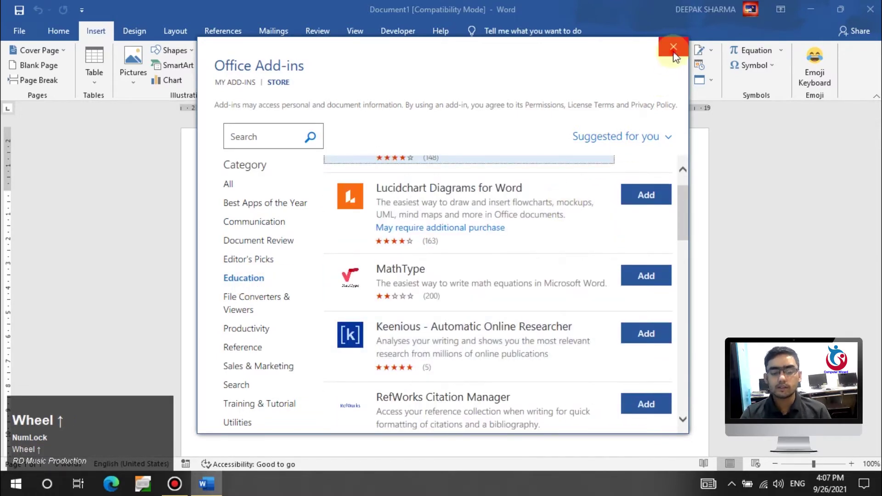
click(673, 47)
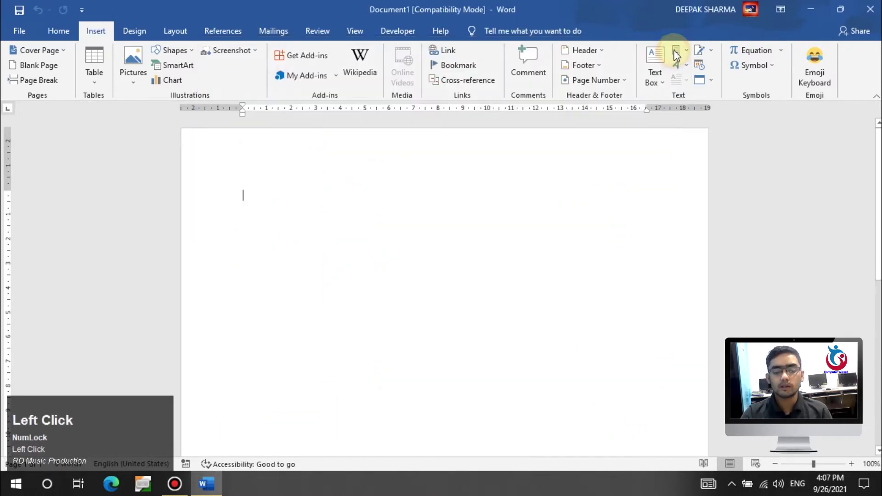
Step: Insert the corn emoji from the Emoji Keyboard's Food & Drink category, and delete it from the document
click(821, 75)
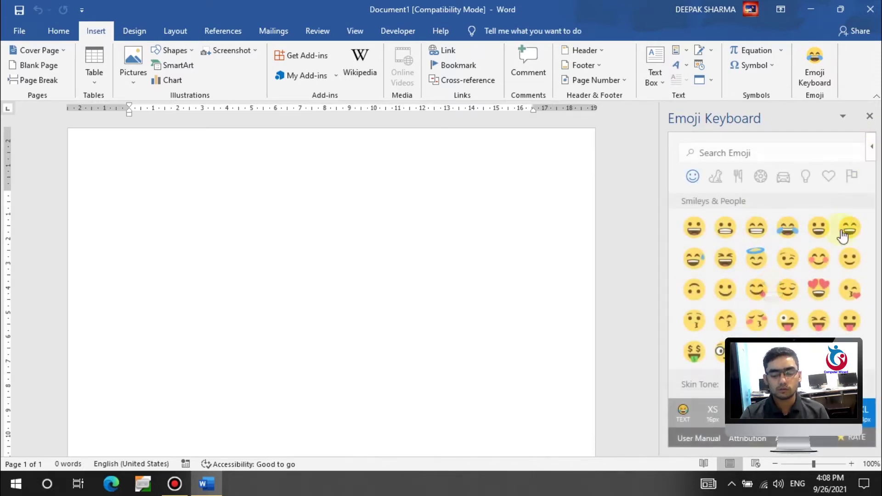
scroll(752, 263, down, 1)
click(738, 176)
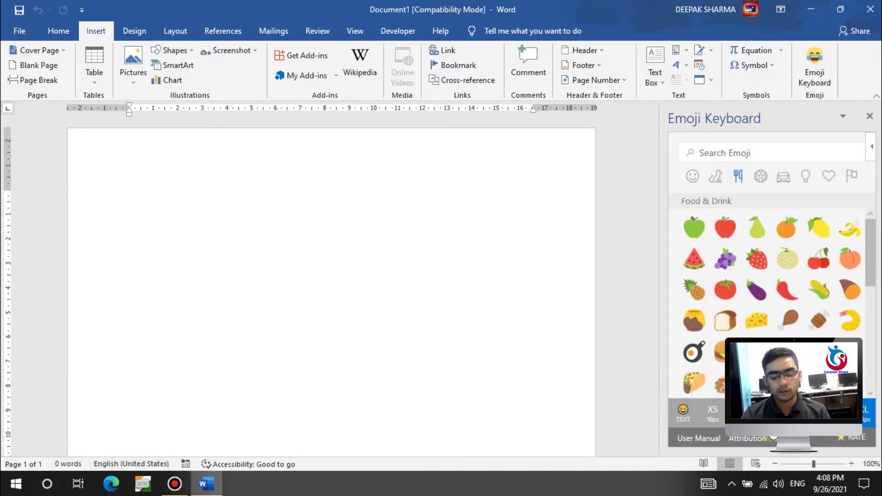
click(831, 412)
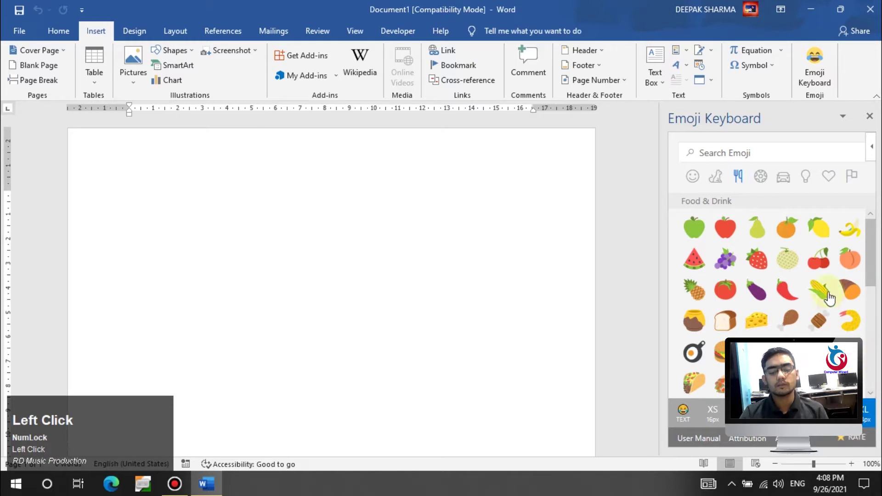
drag(819, 289, 433, 276)
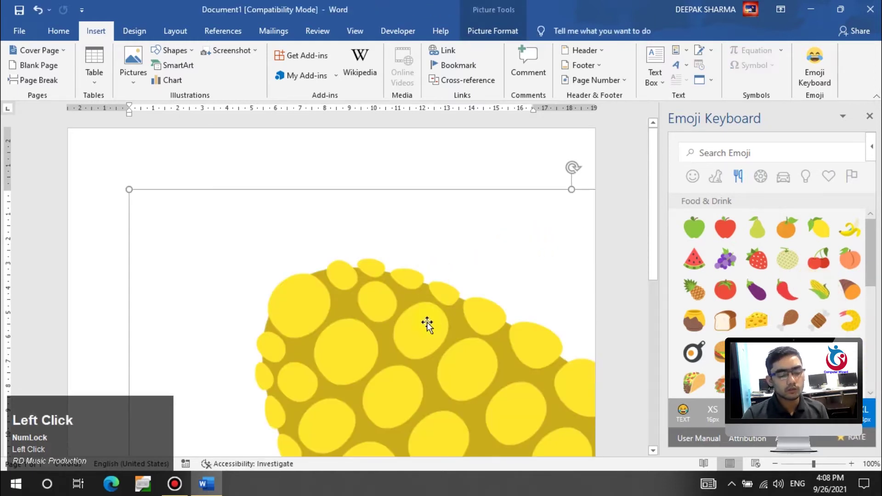
key(Delete)
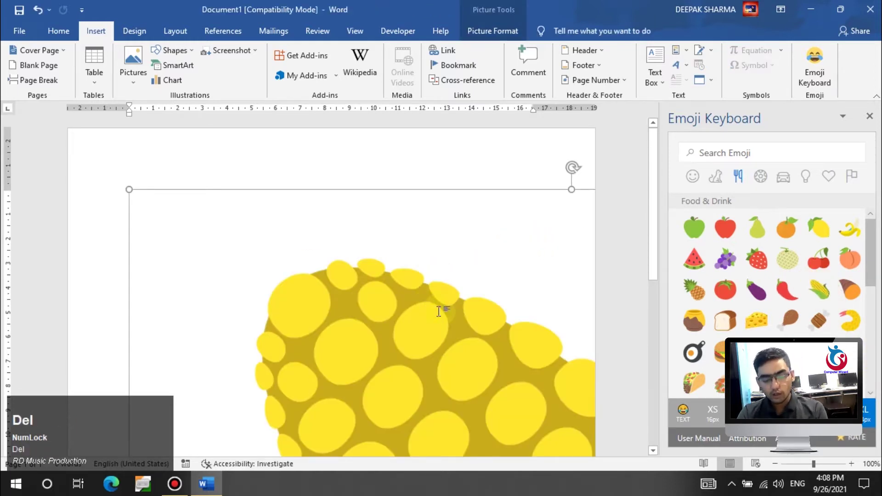
Step: Insert the burger emoji at the XS 16px size and at a larger size, and delete it from the page
click(713, 412)
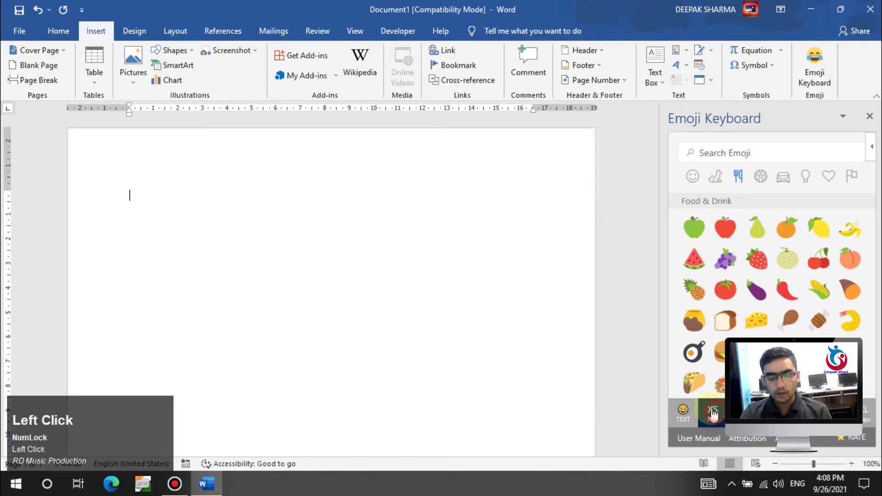
click(721, 350)
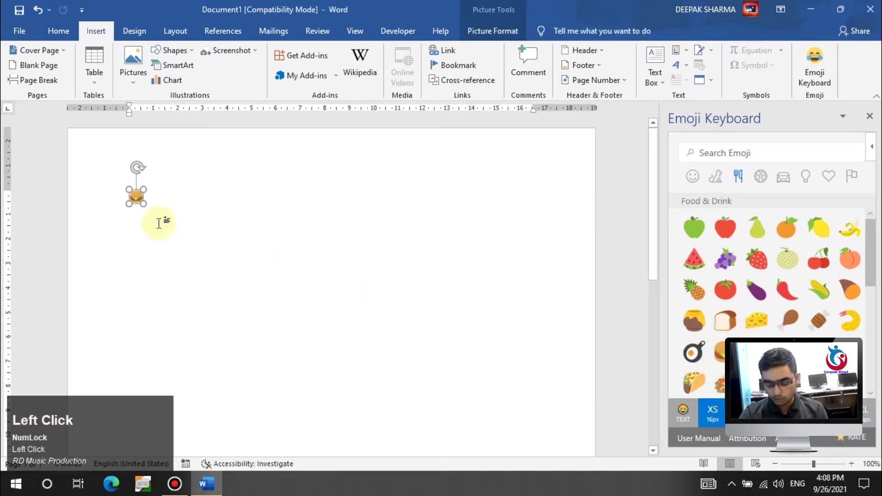
click(721, 344)
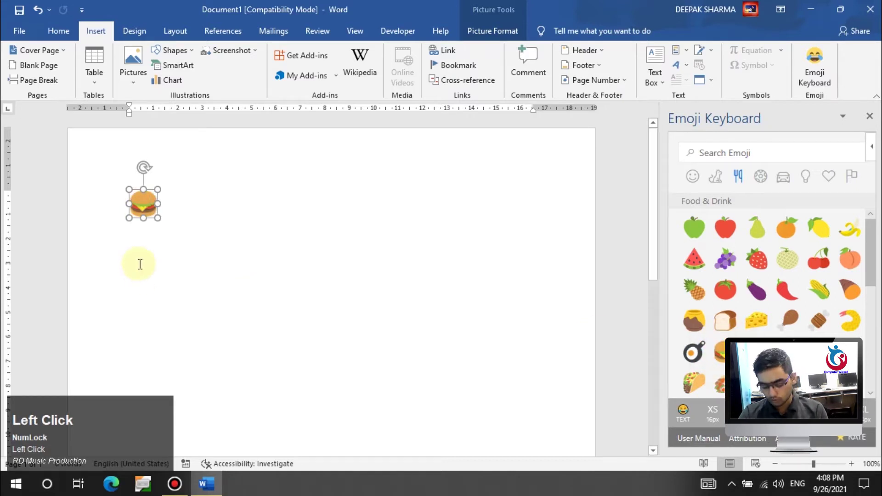
key(Delete)
click(199, 265)
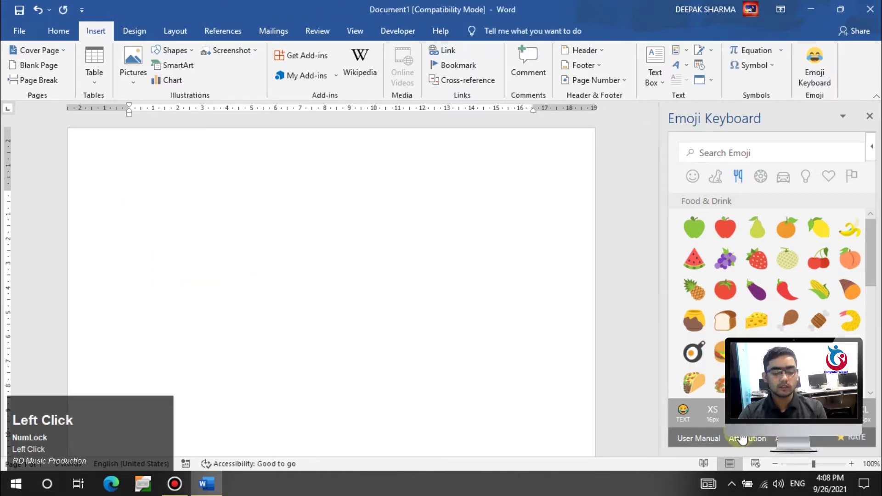
Step: Try the bread, tomato and chili pepper emojis at increasing sizes, clear them from the page and close the Emoji Keyboard
click(231, 204)
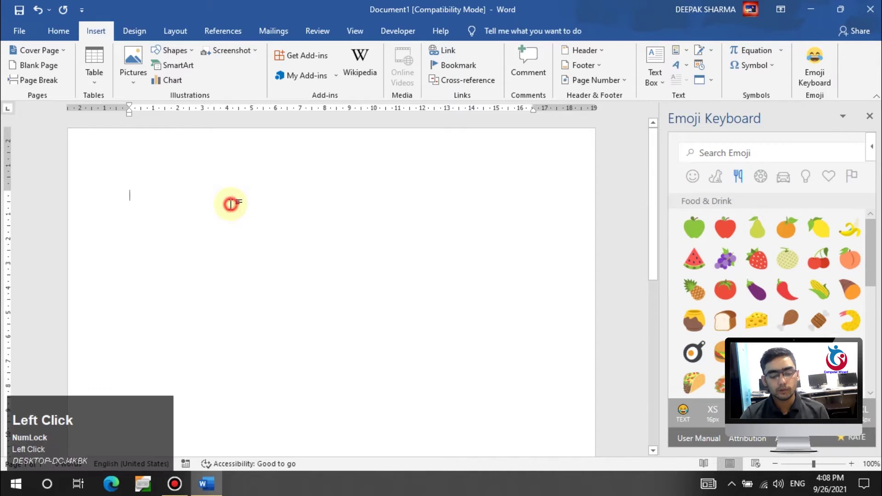
key(Delete)
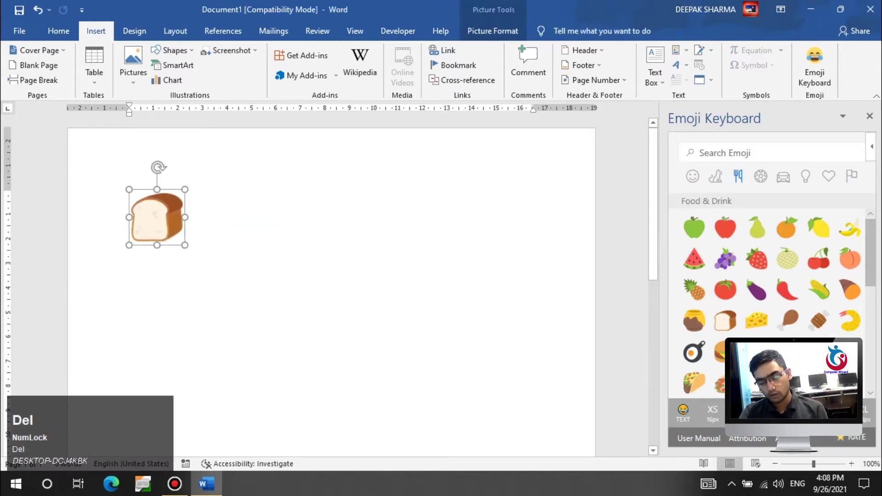
click(833, 410)
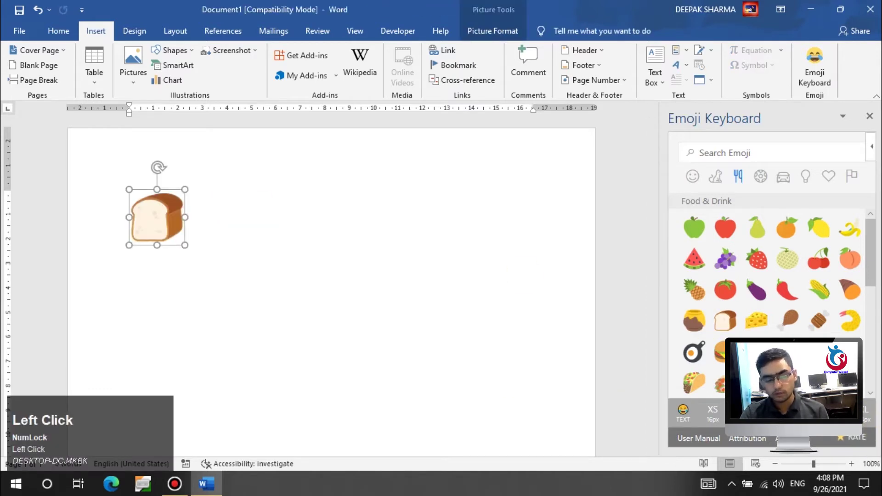
click(724, 293)
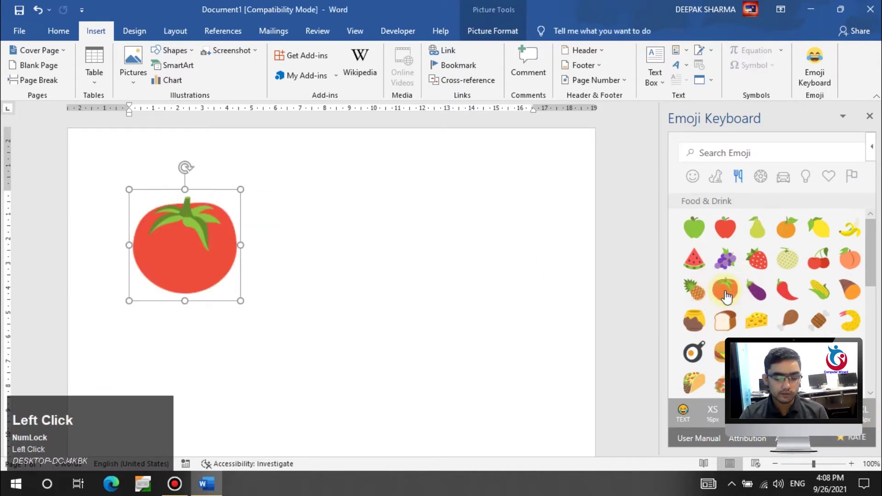
click(788, 300)
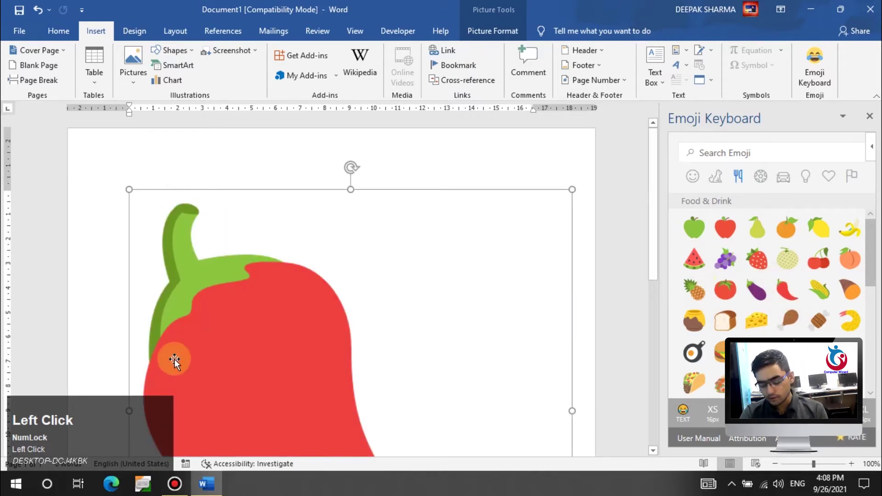
key(Delete)
click(870, 115)
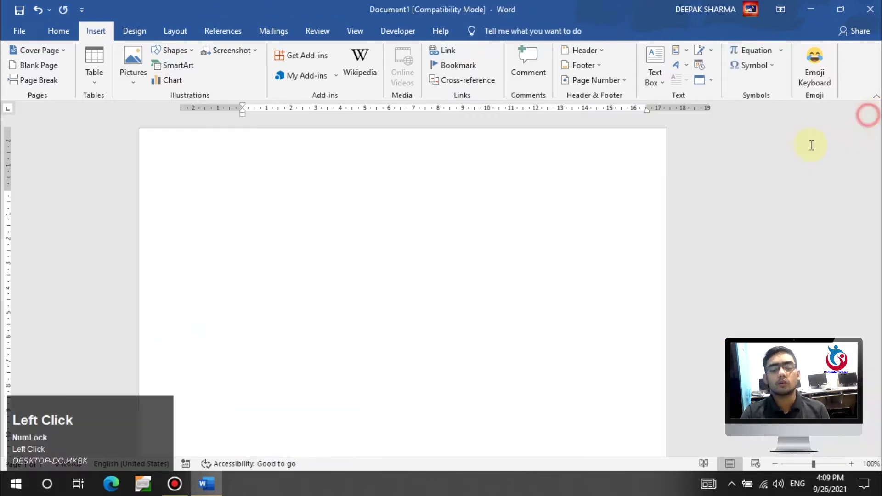
Step: Add the draw.io Diagrams add-in from the Office Add-ins store, accepting its license terms and privacy policy
click(312, 57)
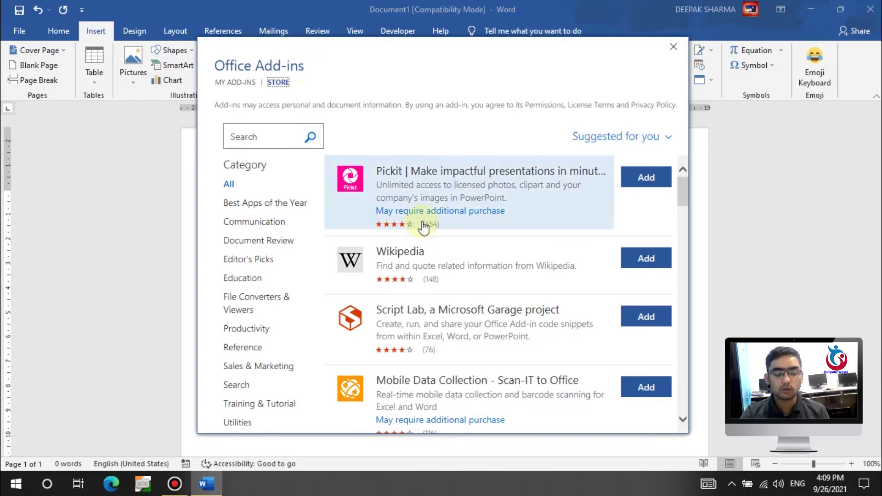
scroll(421, 228, down, 6)
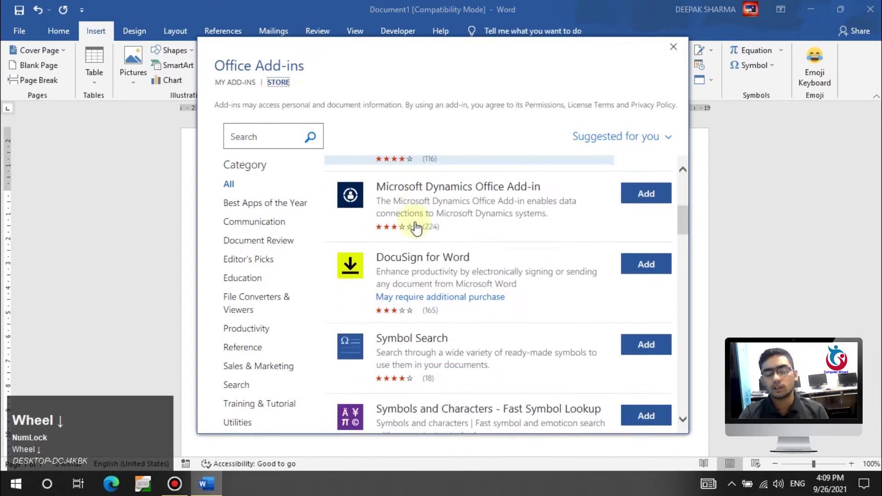
scroll(417, 227, down, 2)
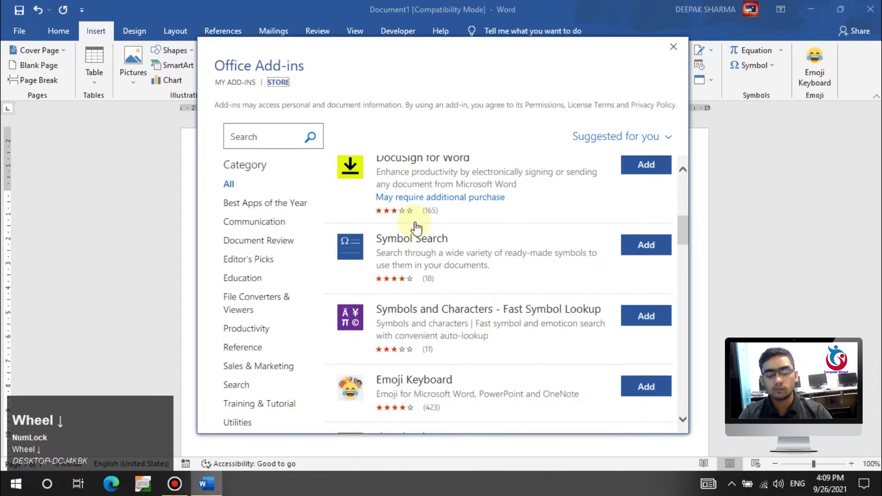
scroll(416, 227, down, 4)
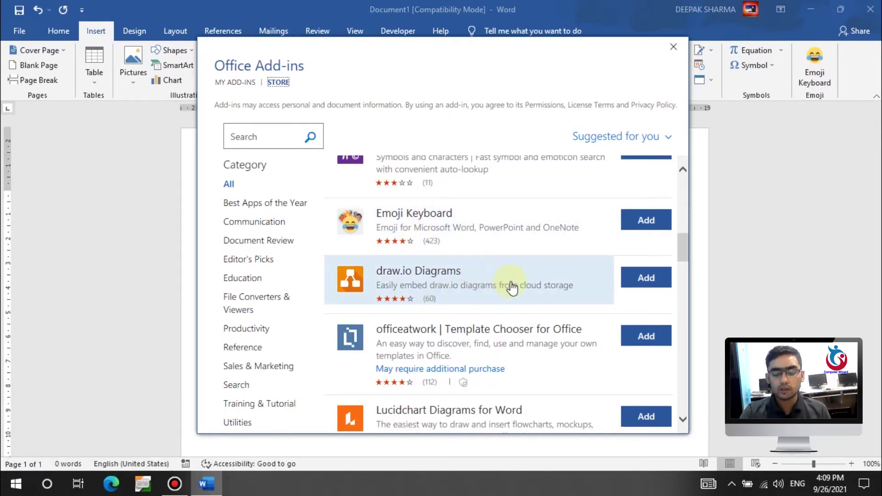
click(630, 282)
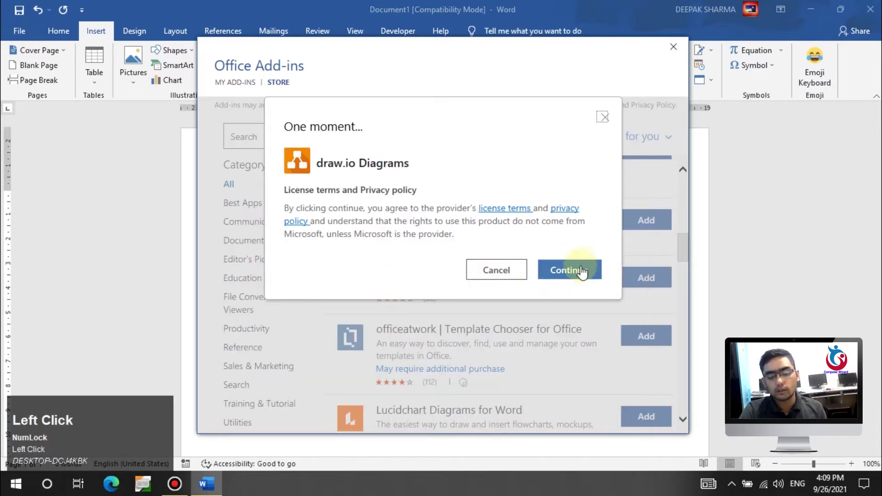
click(580, 270)
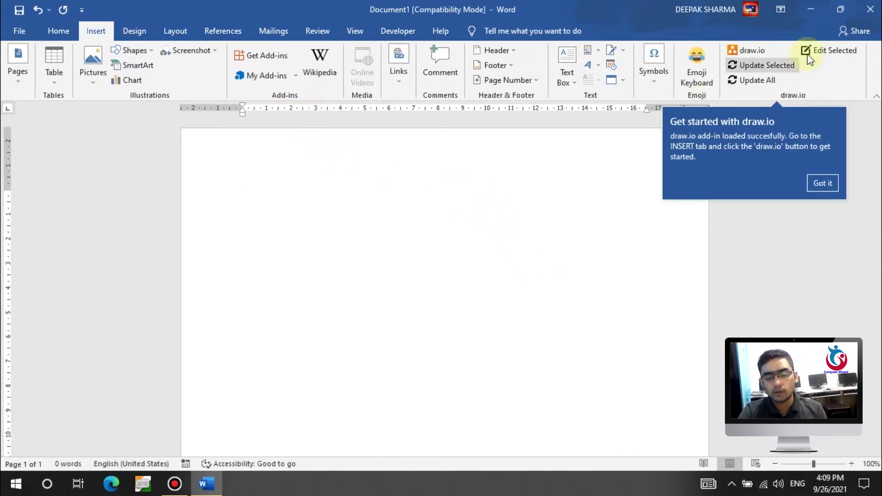
Step: Dismiss the draw.io getting-started notice, open the add-in to read its introduction, and close it
click(822, 183)
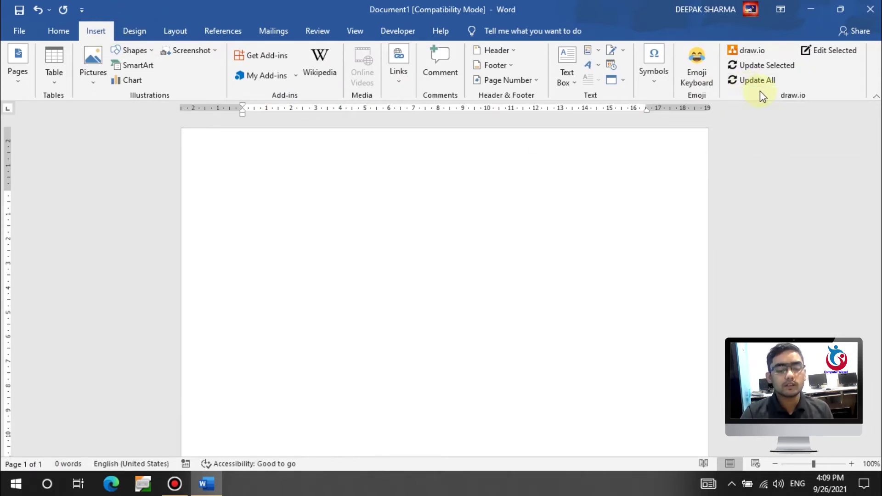
click(747, 51)
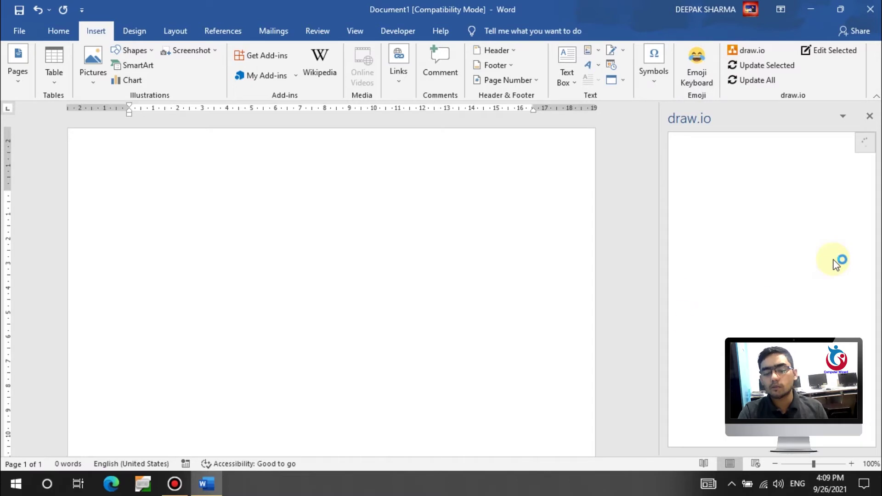
scroll(824, 332, down, 1)
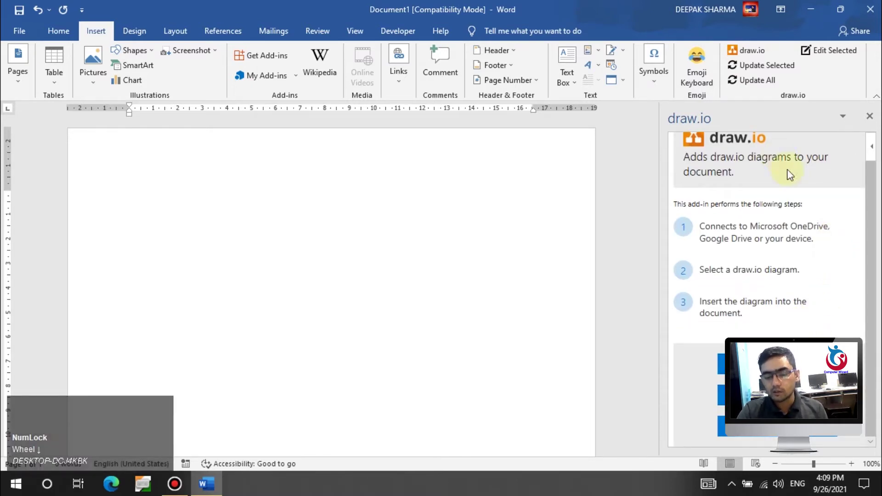
scroll(787, 173, up, 1)
click(869, 116)
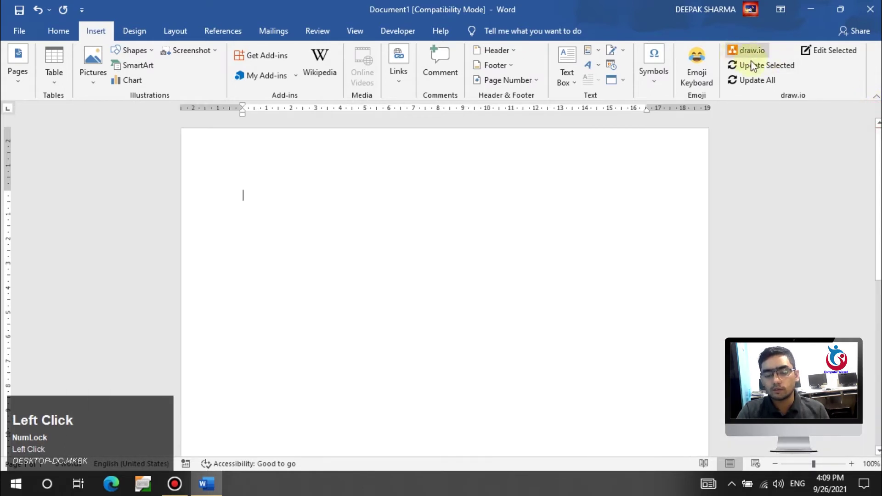
Step: Try editing a selected draw.io diagram from the blank page and dismiss the add-in's dialog
click(837, 52)
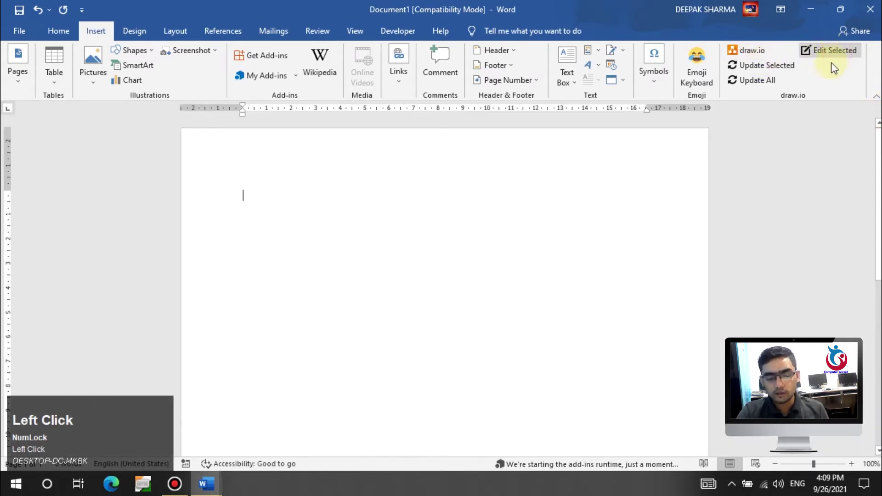
click(248, 210)
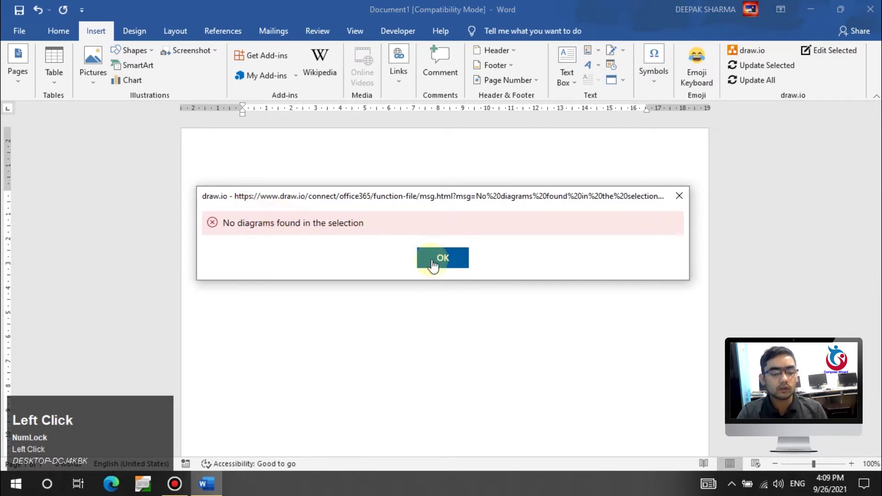
click(442, 259)
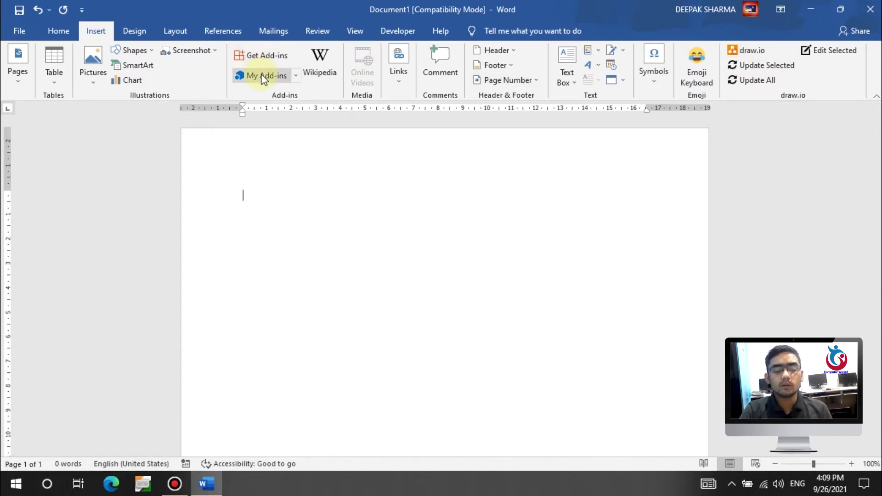
Step: Try to remove the Resume CV Template add-in from the list of installed Office add-ins and close the list
click(288, 78)
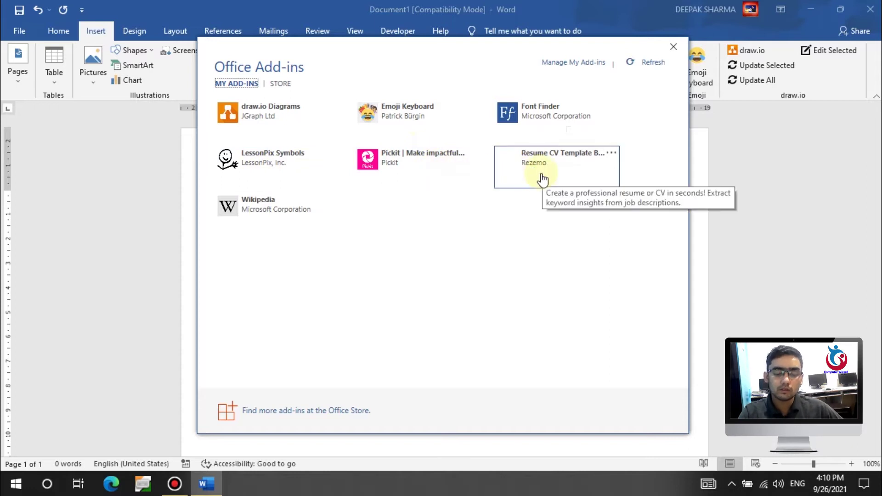
right_click(569, 161)
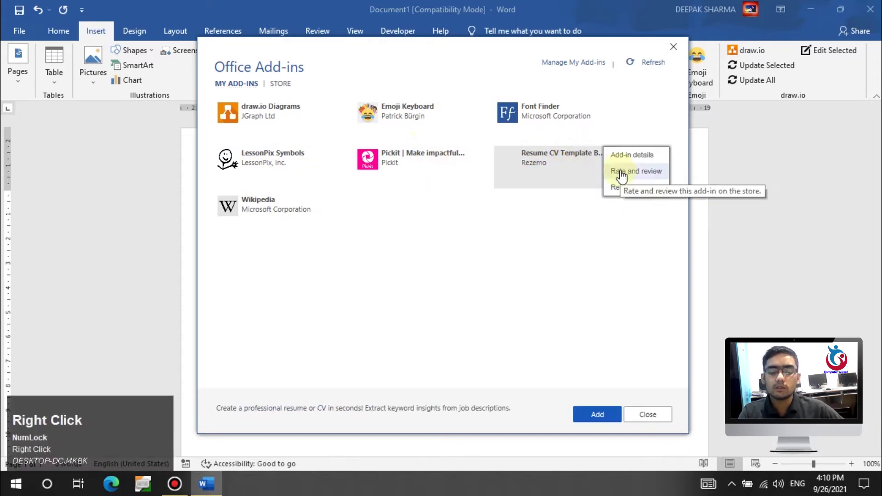
click(629, 189)
click(467, 272)
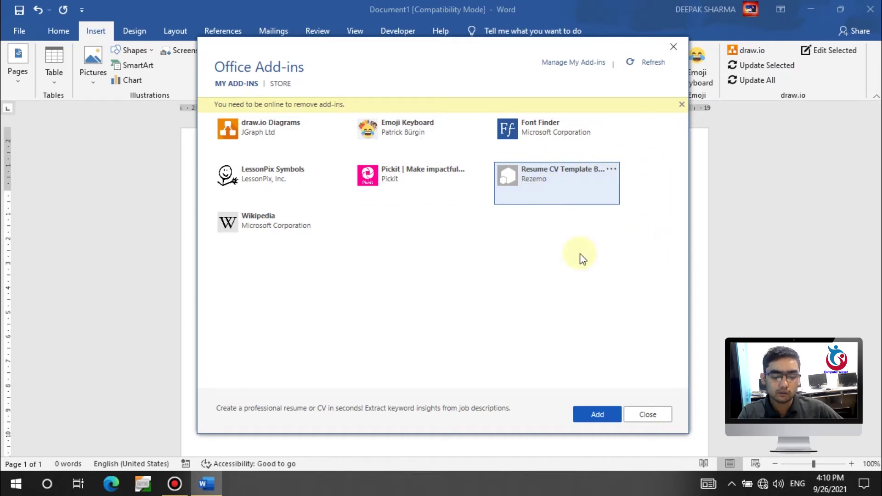
right_click(398, 195)
click(647, 411)
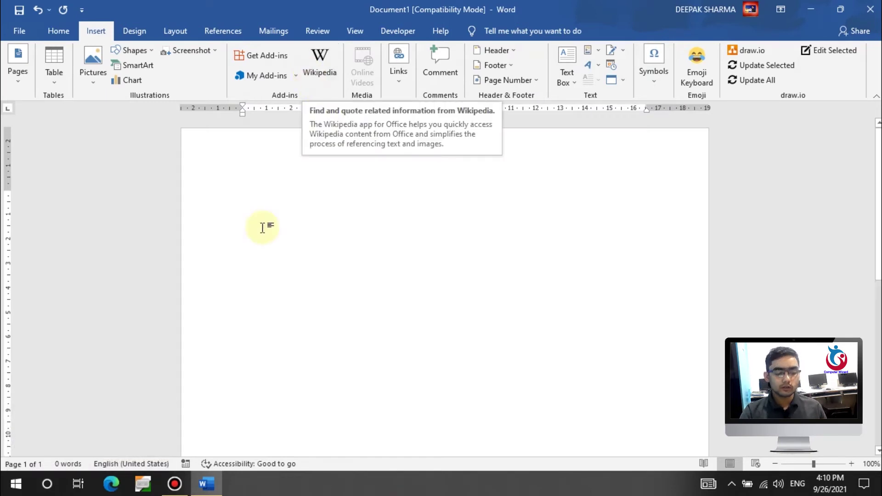
Step: Write "Computer wizard" on the page, look it up with the Wikipedia add-in, and browse the suggested articles before closing it
text(Computer wizard)
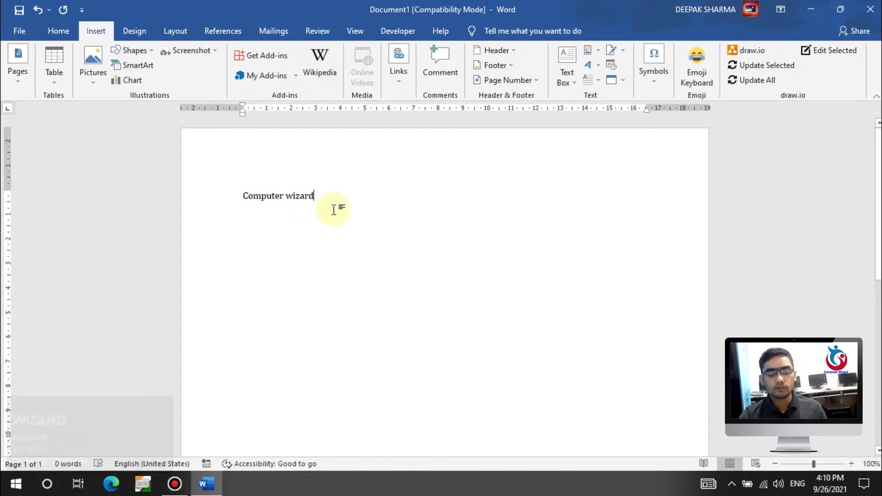
drag(320, 192, 220, 193)
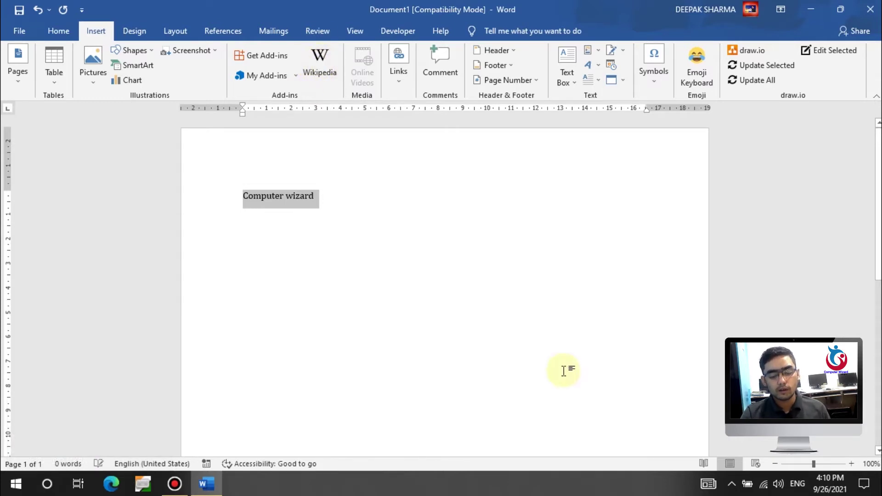
click(318, 59)
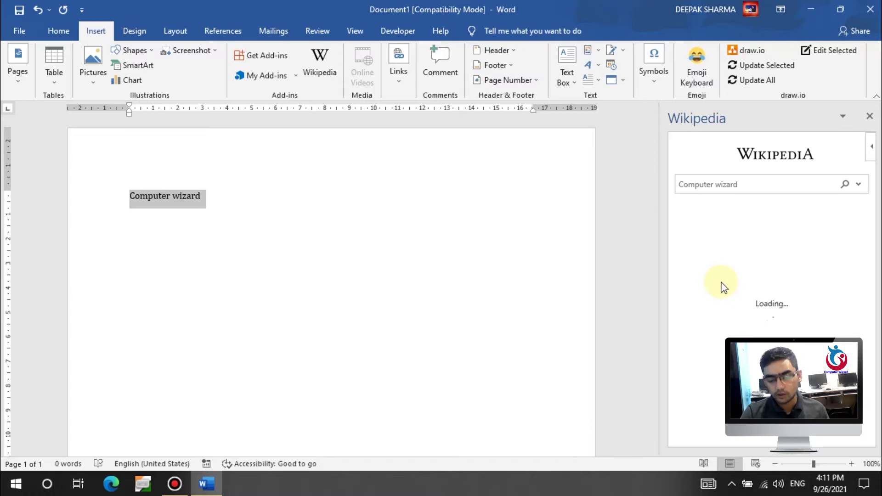
scroll(723, 282, down, 1)
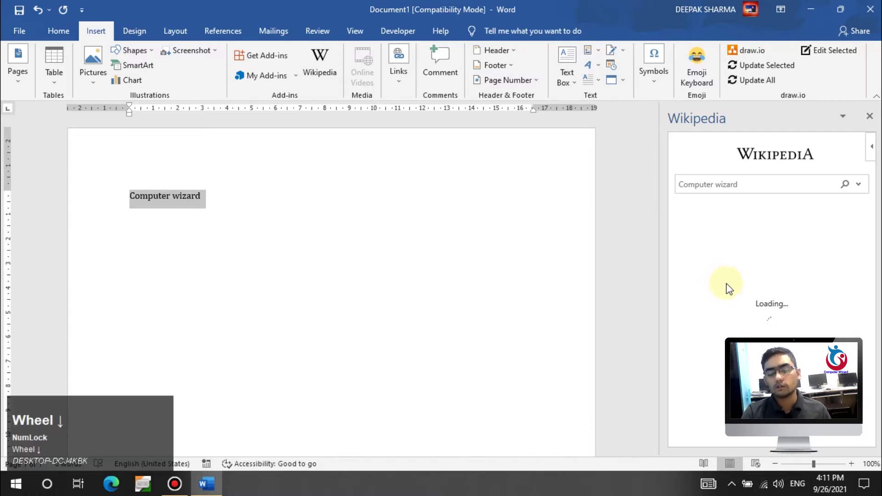
scroll(798, 248, down, 3)
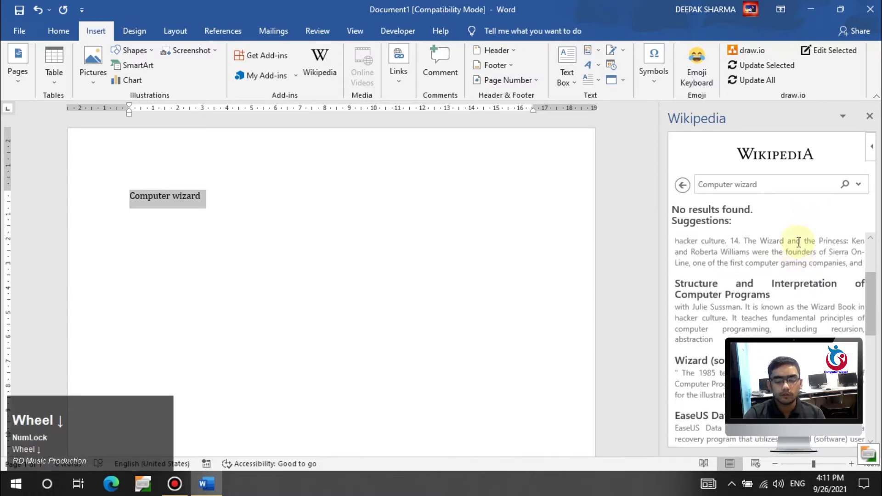
scroll(799, 242, down, 6)
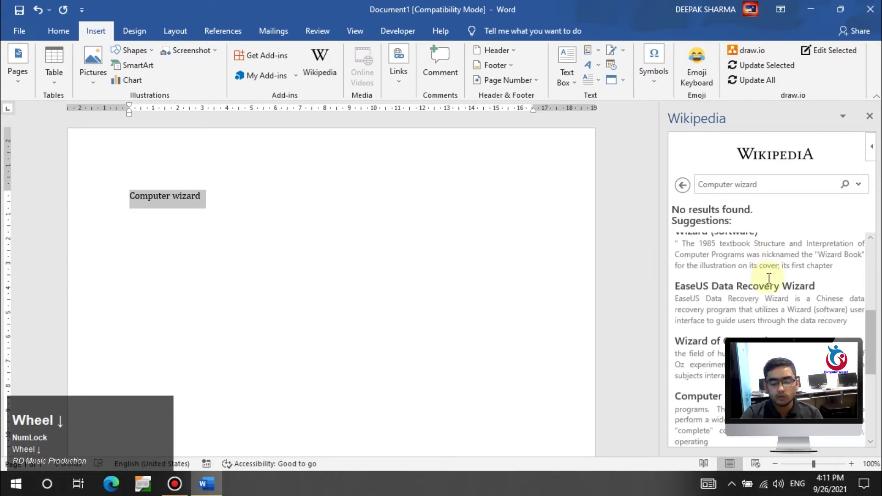
scroll(769, 277, down, 7)
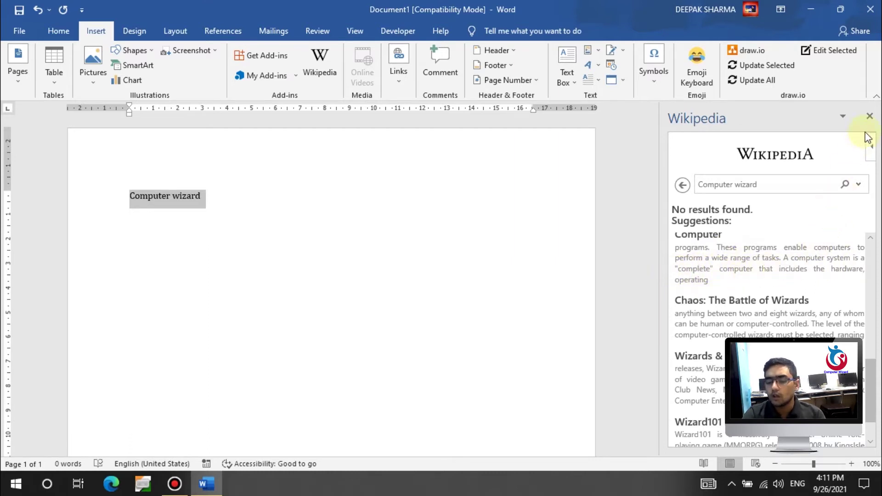
click(870, 116)
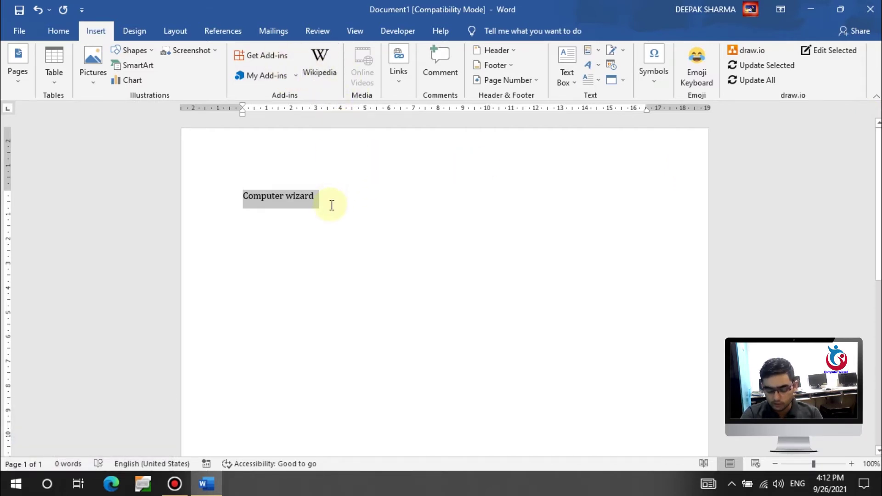
Step: Delete the "Computer wizard" text from the page
key(BackSpace)
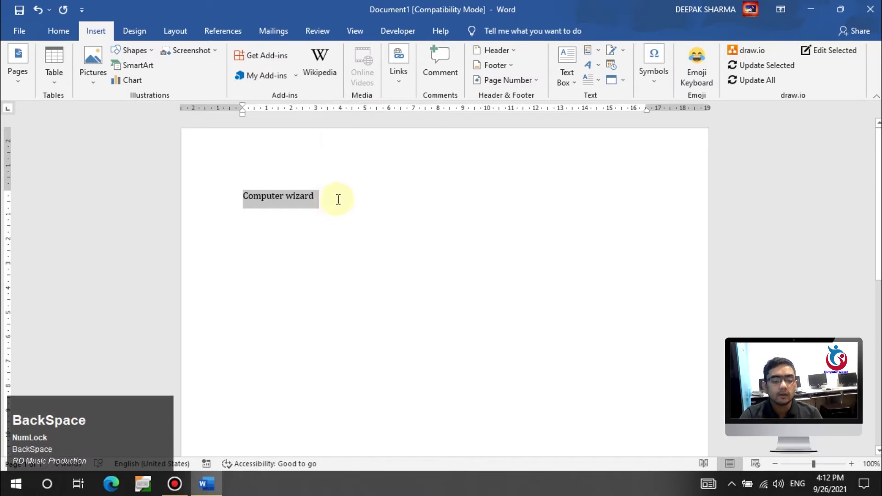
drag(338, 199, 183, 202)
key(BackSpace)
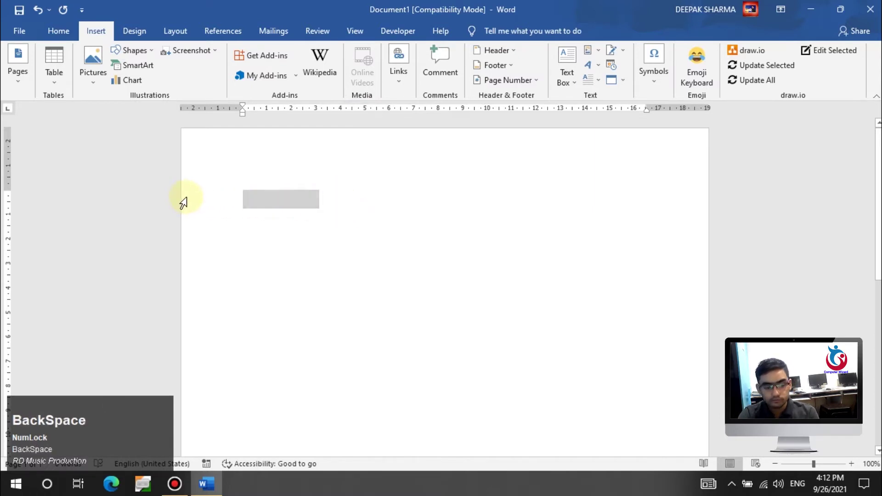
click(319, 220)
Step: Look at the Links options for adding a hyperlink, bookmark or cross-reference, and return to the blank page
click(400, 81)
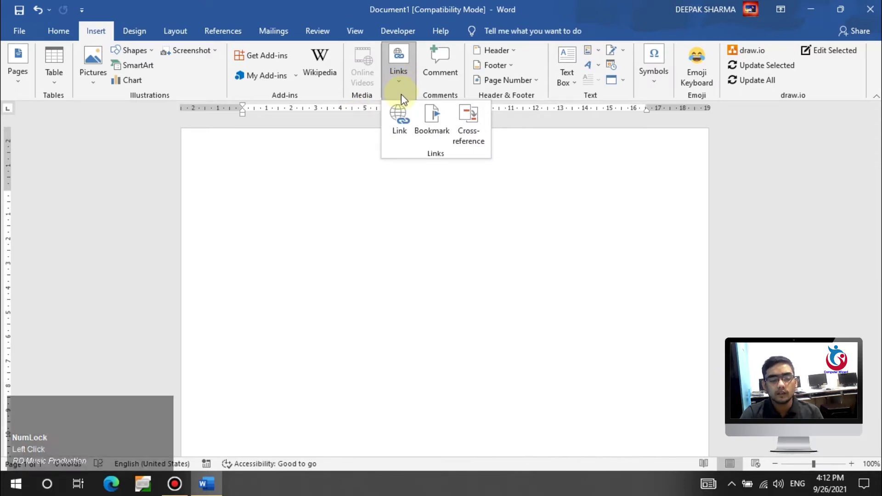
click(299, 210)
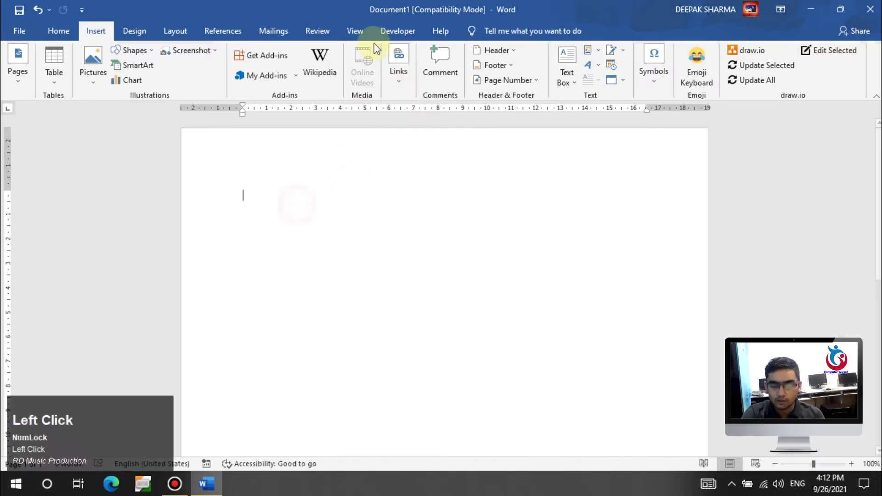
click(398, 68)
click(258, 200)
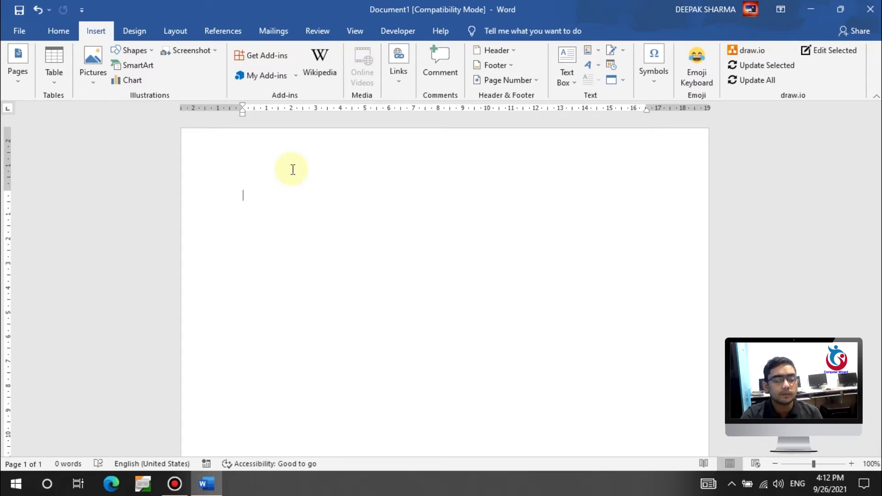
click(396, 77)
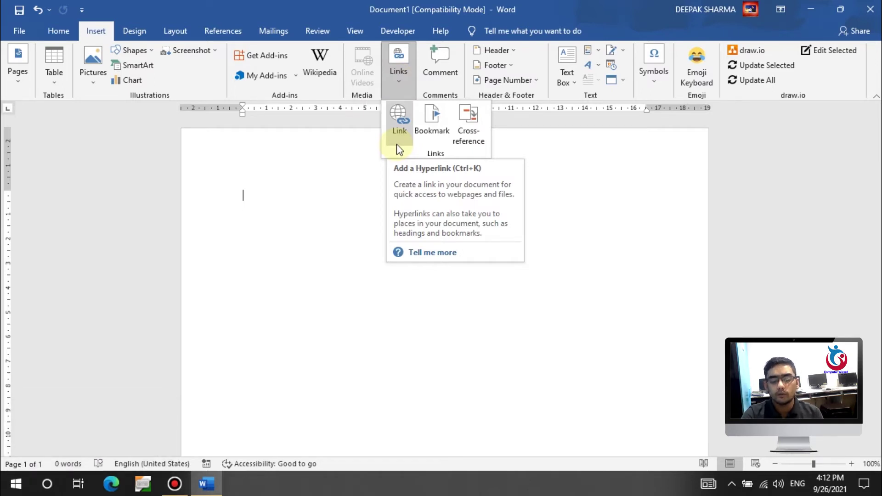
click(279, 202)
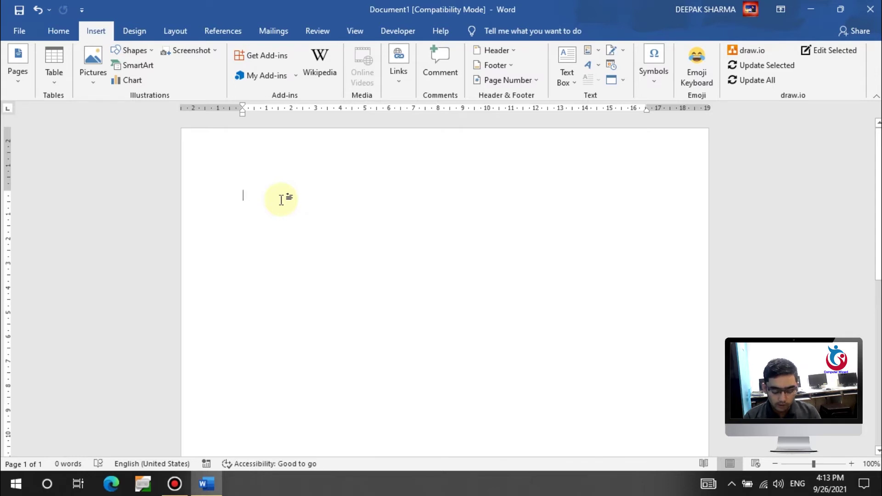
Step: Write "Click here to open google" on the first line of the page and center it
text(Click h)
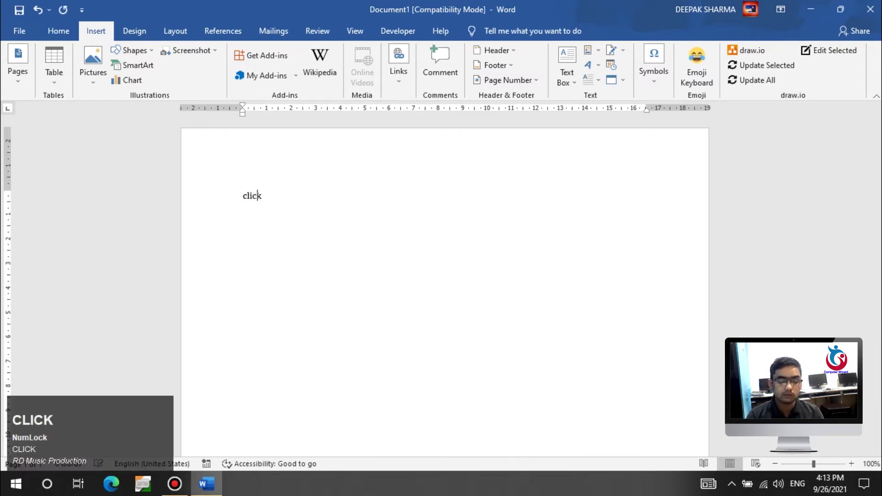
text(ere to )
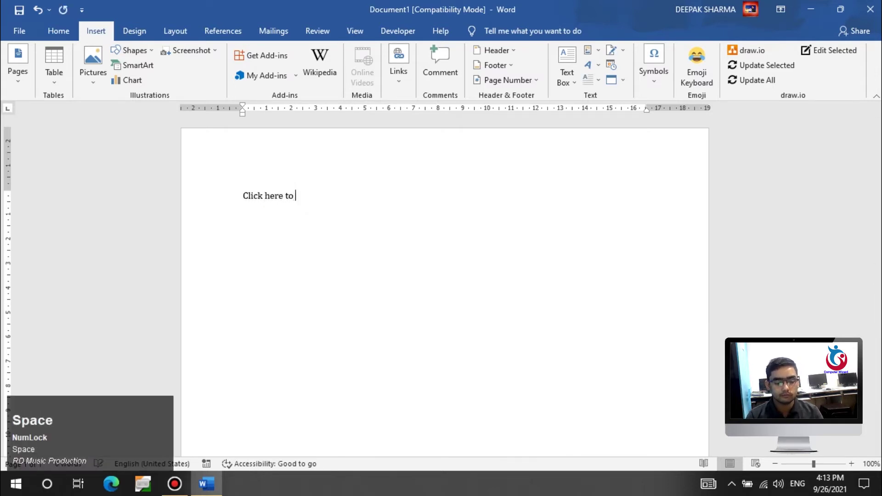
text(open goodle)
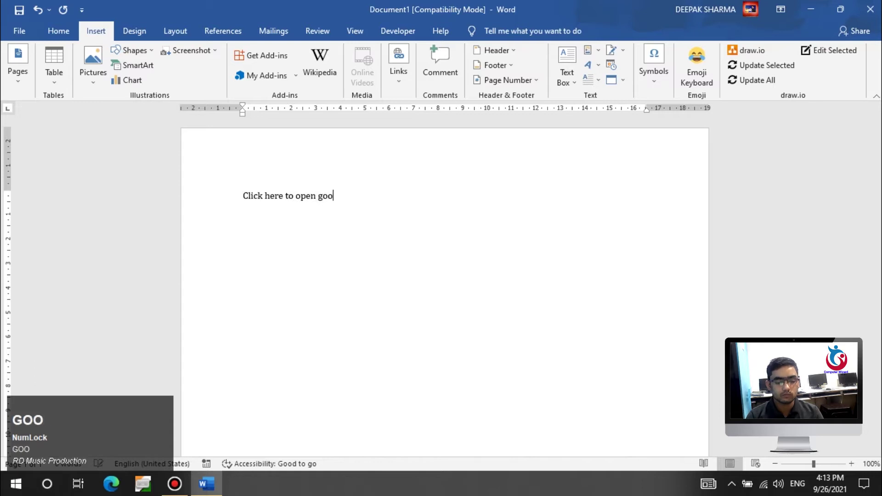
key(BackSpace)
key(BackSpace)
key(BackSpace)
text(g)
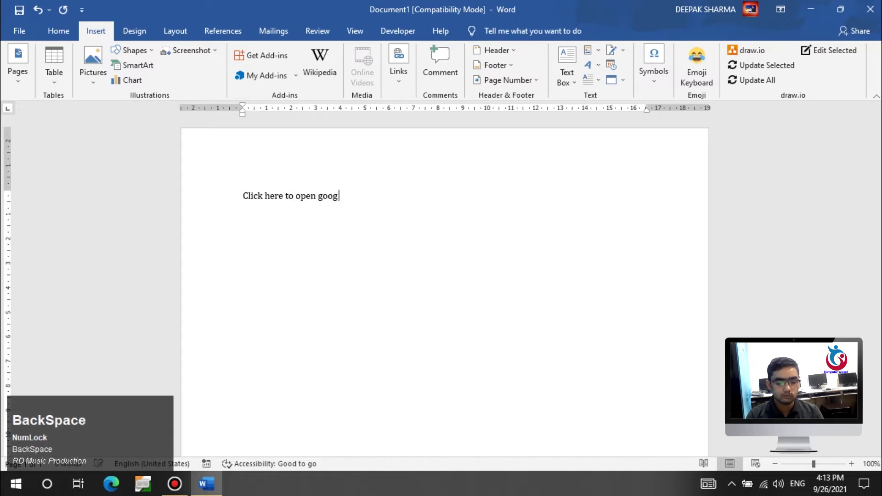
text(gle)
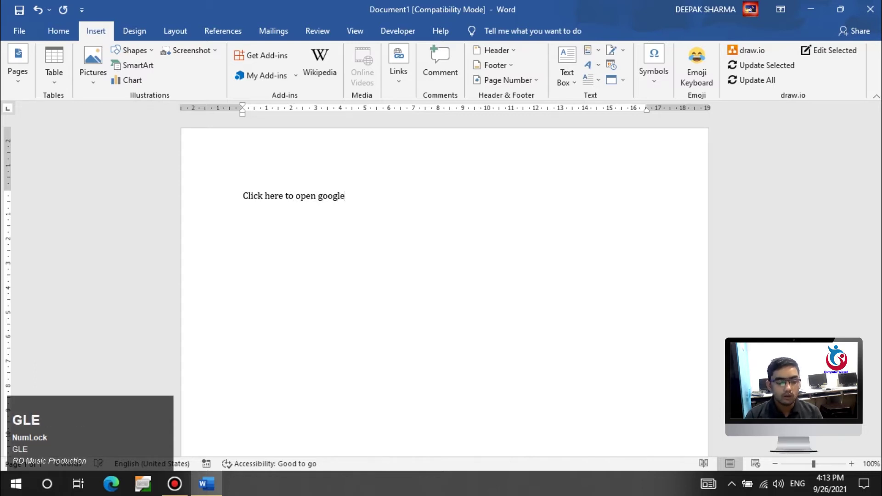
key(ctrl+e)
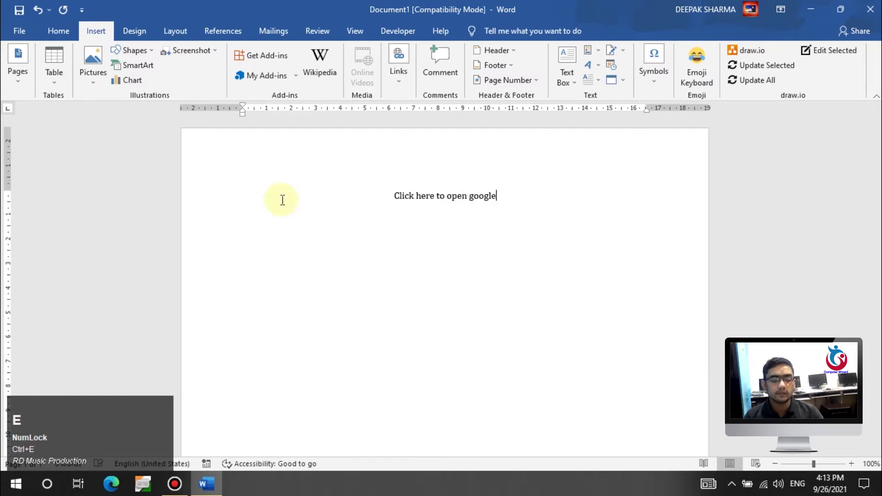
Step: Make the "Click here to open google" line bold and underlined, and enlarge its font by three size increments
key(ctrl+shift+Up)
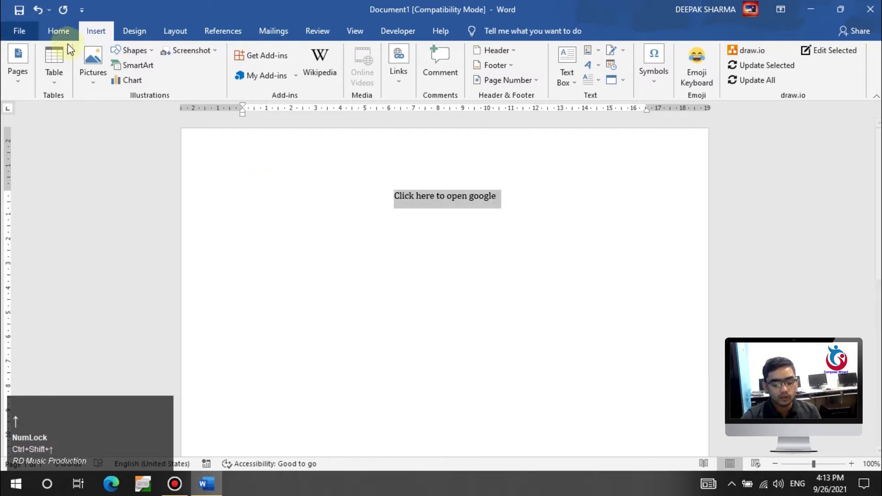
key(ctrl+b)
key(ctrl+shift+period)
key(ctrl+shift+period)
key(ctrl+shift+period)
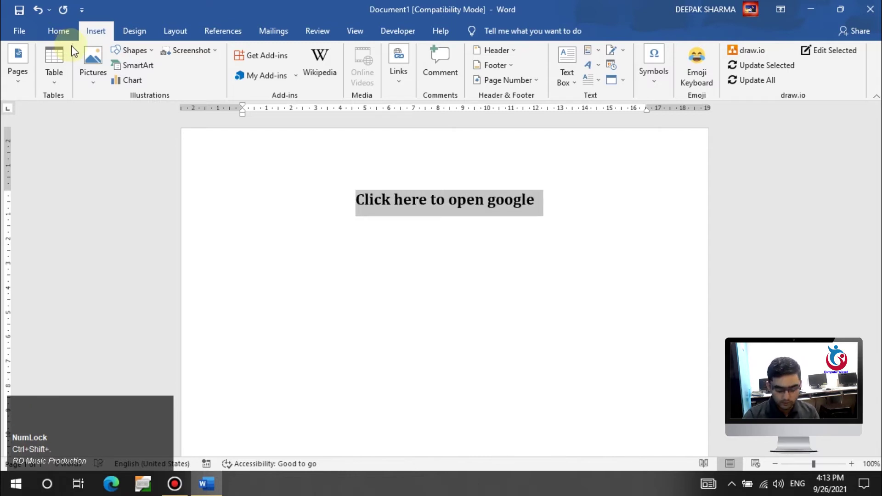
key(ctrl+u)
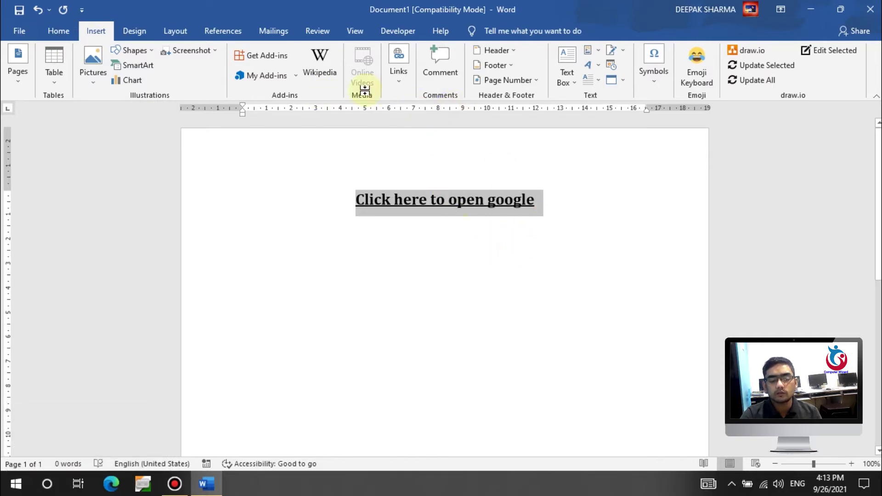
click(401, 75)
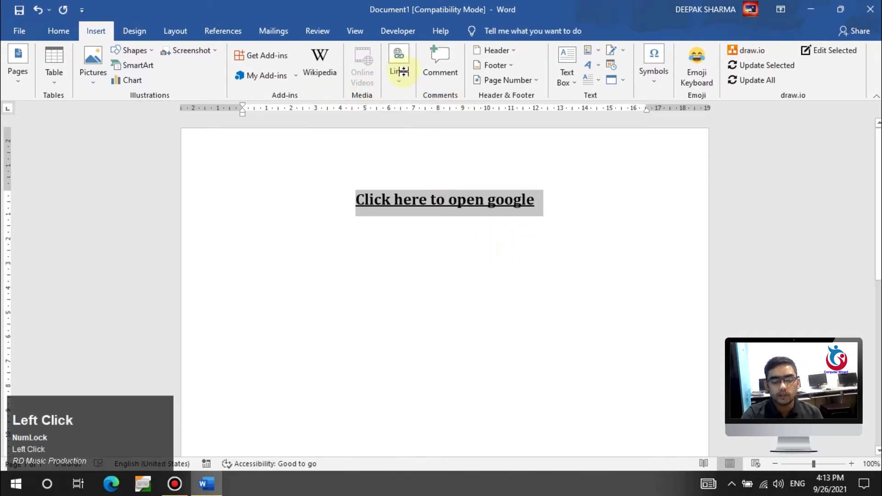
click(398, 127)
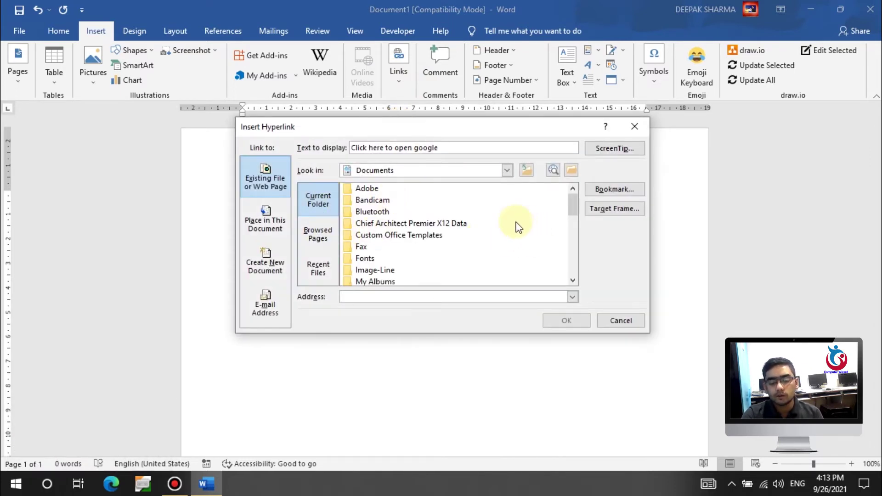
click(319, 238)
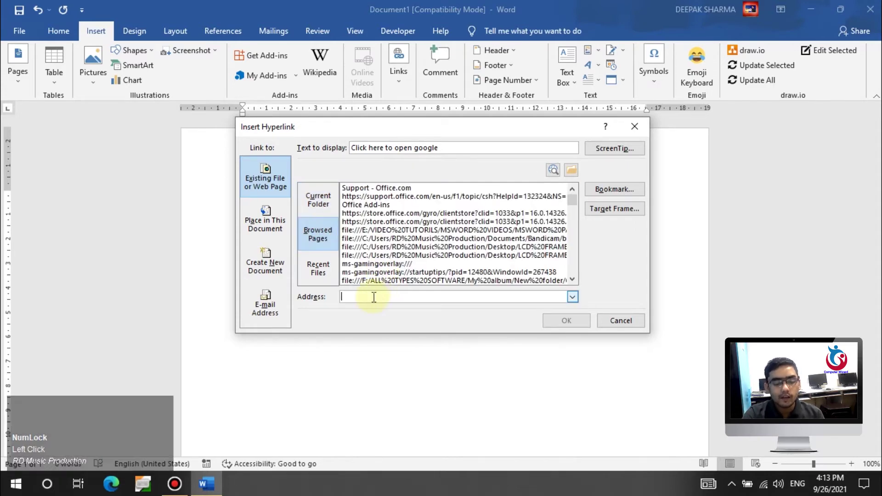
scroll(458, 267, down, 5)
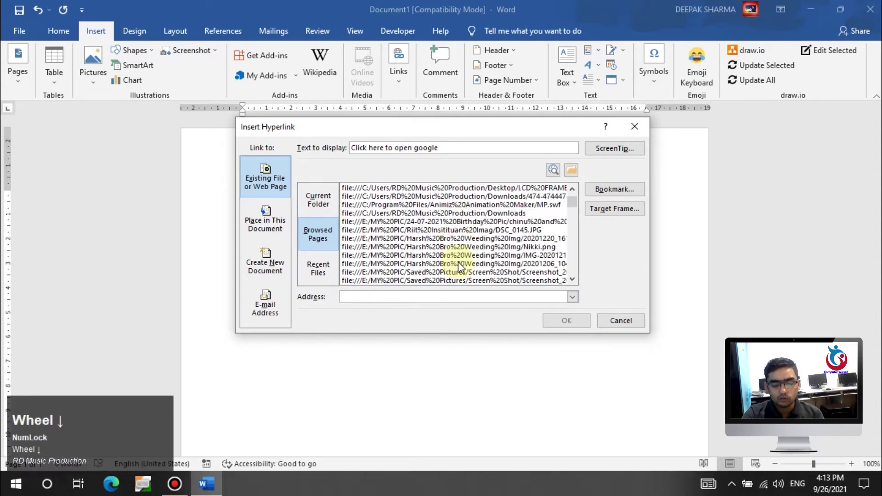
scroll(461, 267, down, 3)
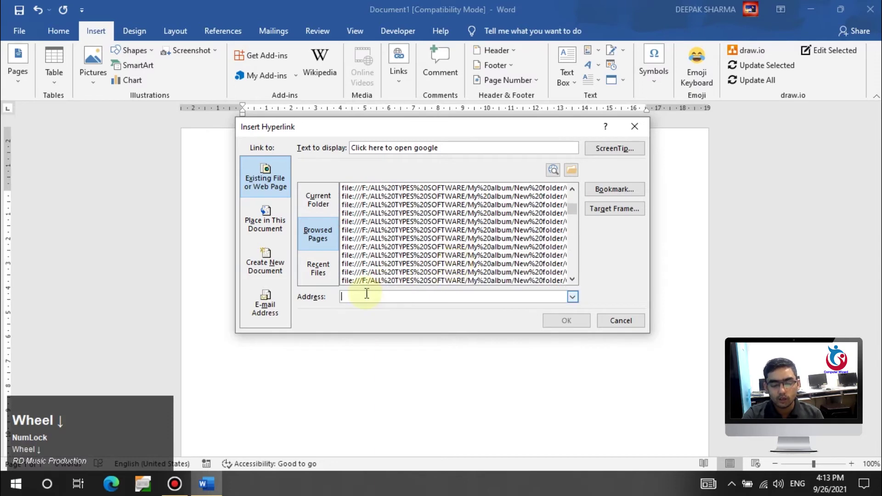
text(http:)
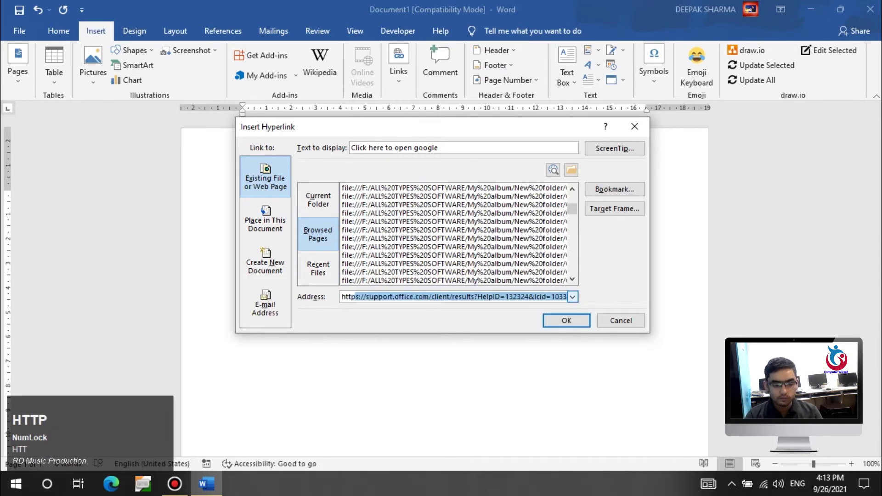
text(//www.google.com)
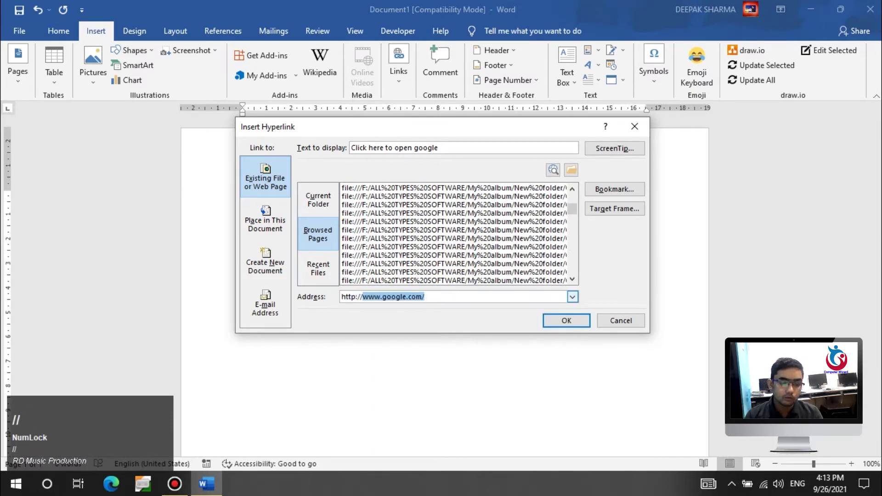
text(/)
click(473, 297)
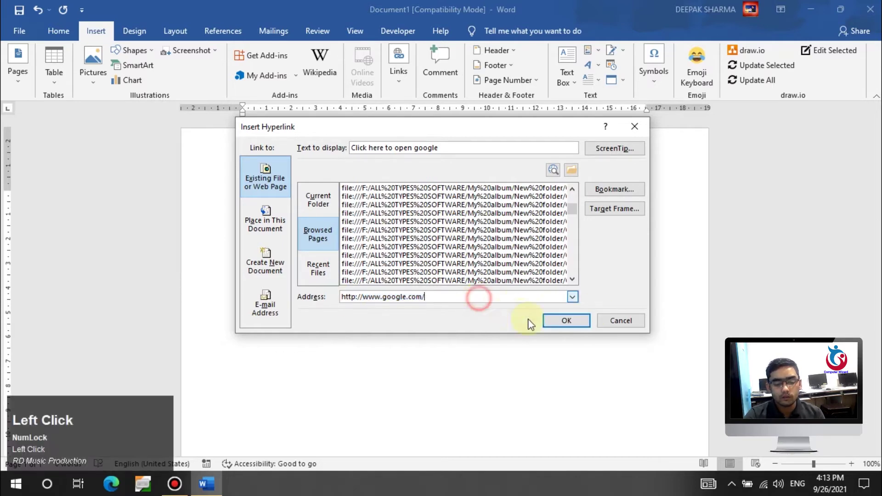
click(564, 318)
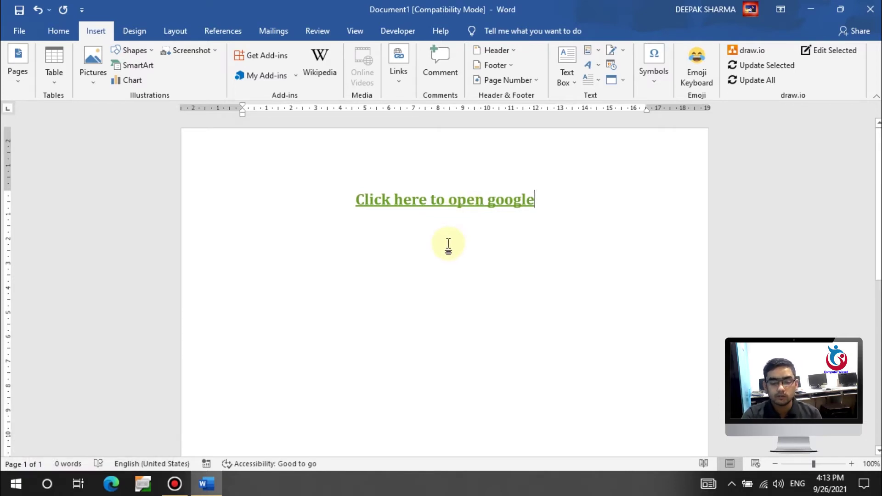
Step: Follow the Google link to the browser and open the suggested "WORDPAD PART 2 || COMPUTER WIZARD" YouTube video by entering "comp" as the address
ctrl+click(461, 209)
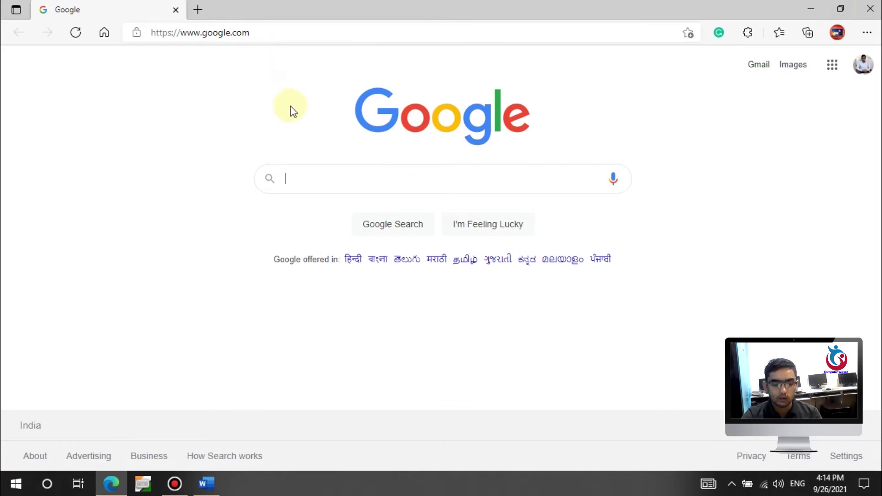
click(225, 38)
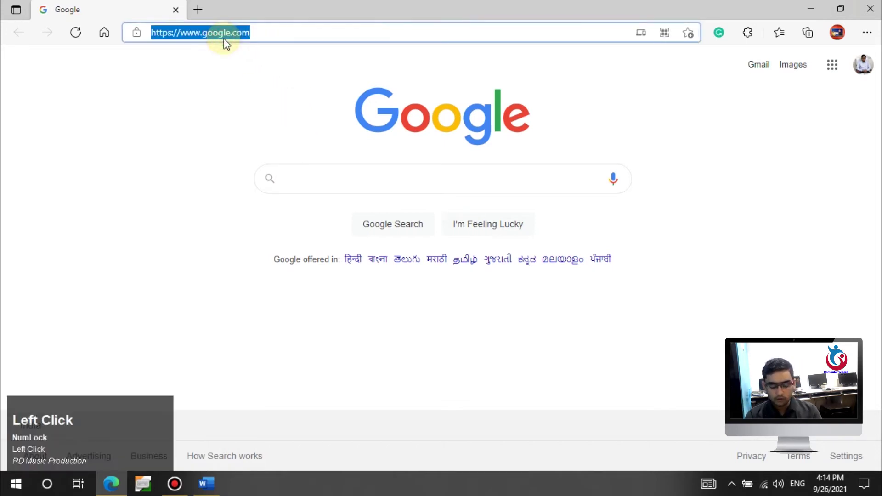
text(comp)
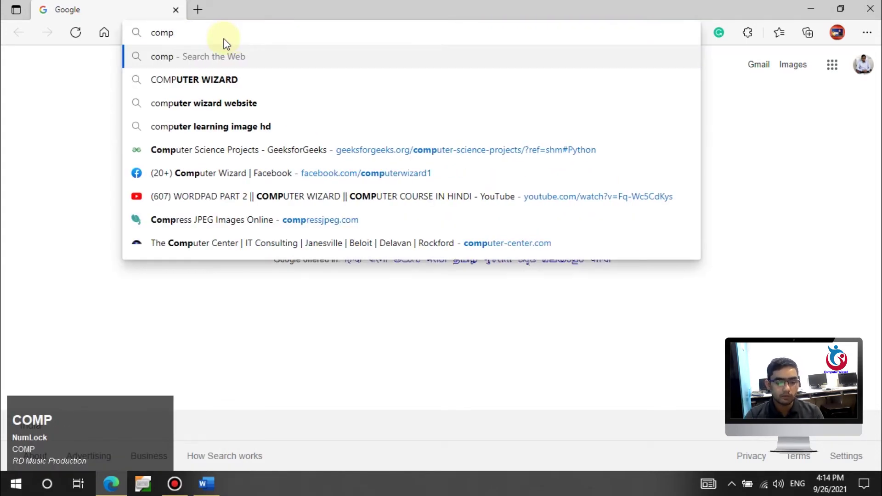
click(437, 196)
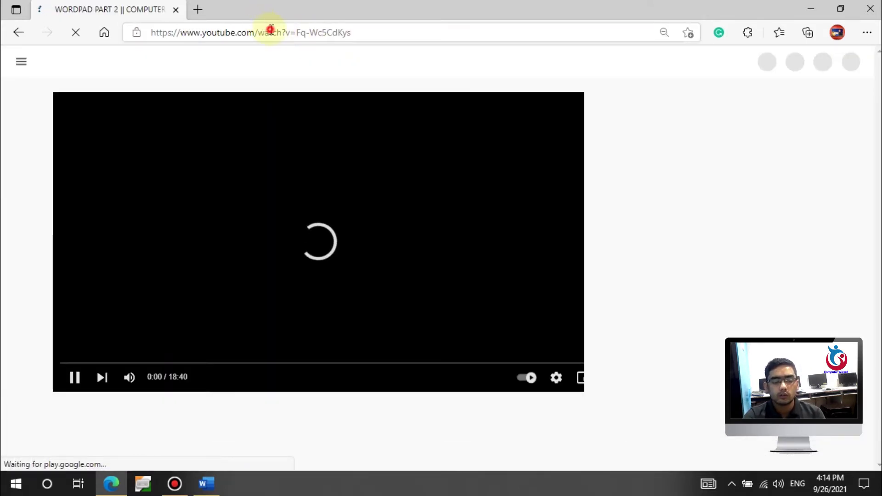
Step: Copy the YouTube video's web address and close the browser to return to the Word document
click(271, 30)
right_click(271, 32)
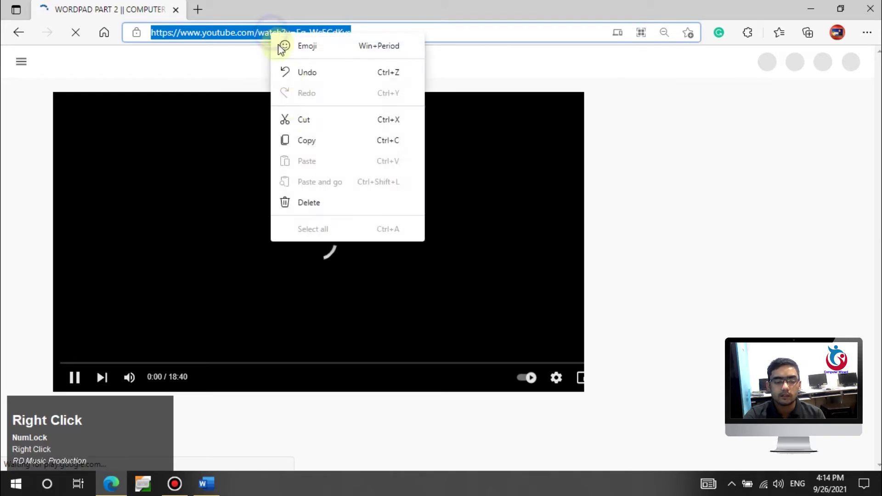
click(307, 142)
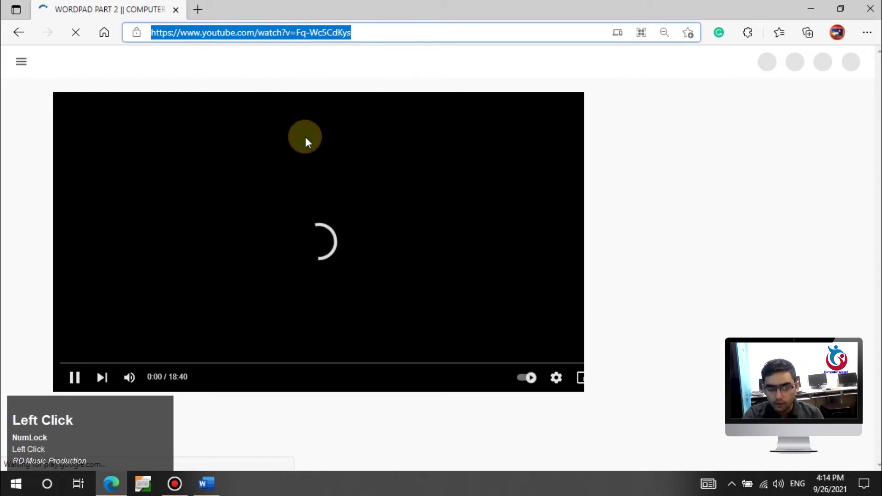
click(869, 9)
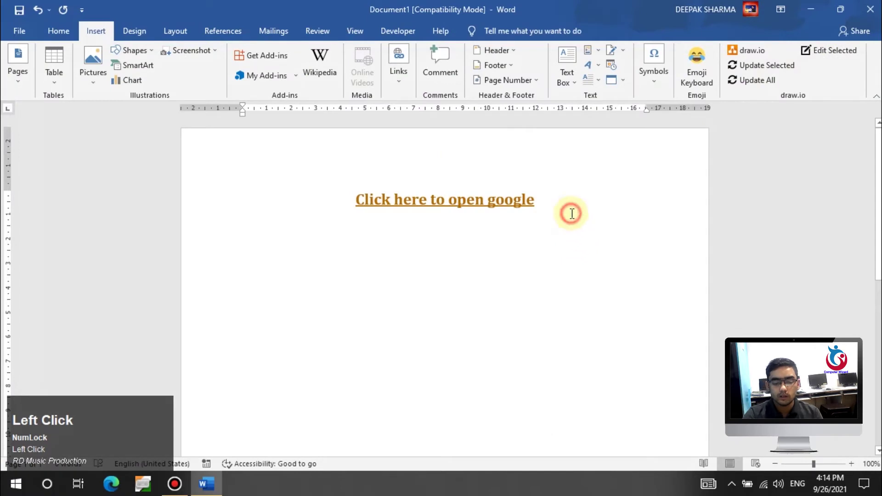
Step: Start a new line under the Google link and draw a rounded rectangle about 16.5 cm wide and 1.6 cm high there
key(Return)
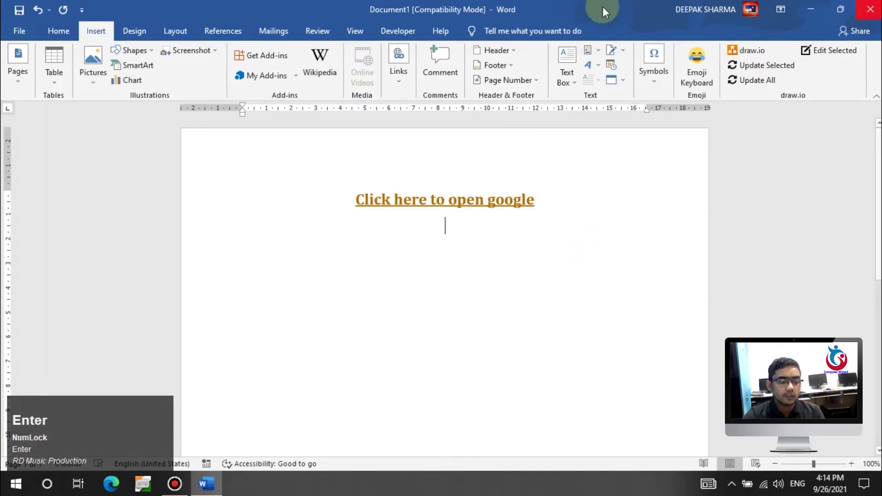
click(133, 51)
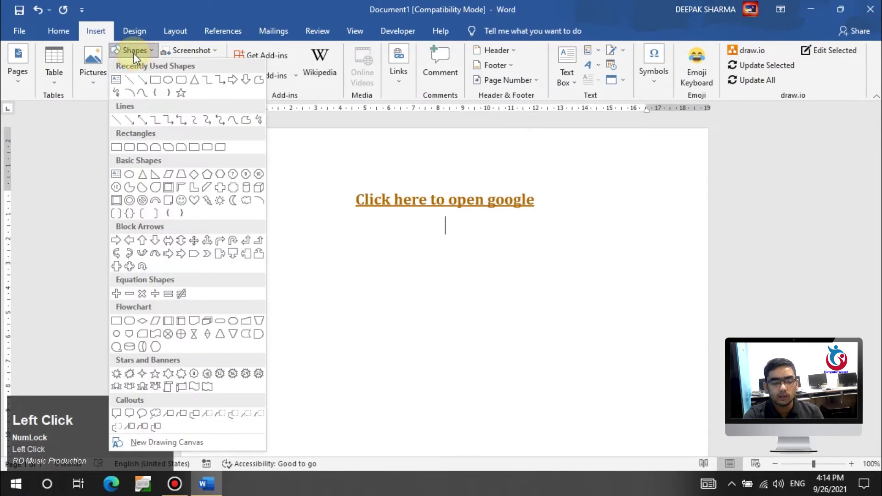
click(130, 147)
drag(260, 226, 664, 266)
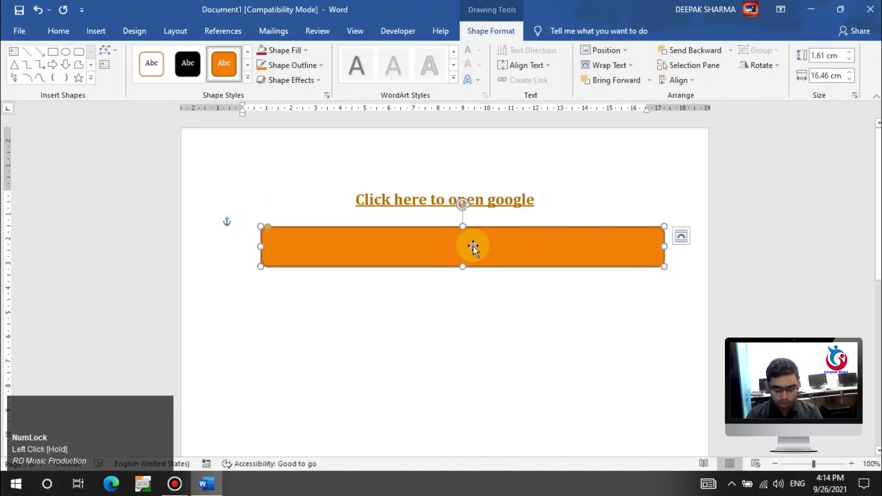
Step: Label the rounded rectangle with the text "Go to computer wizard"
text(go to )
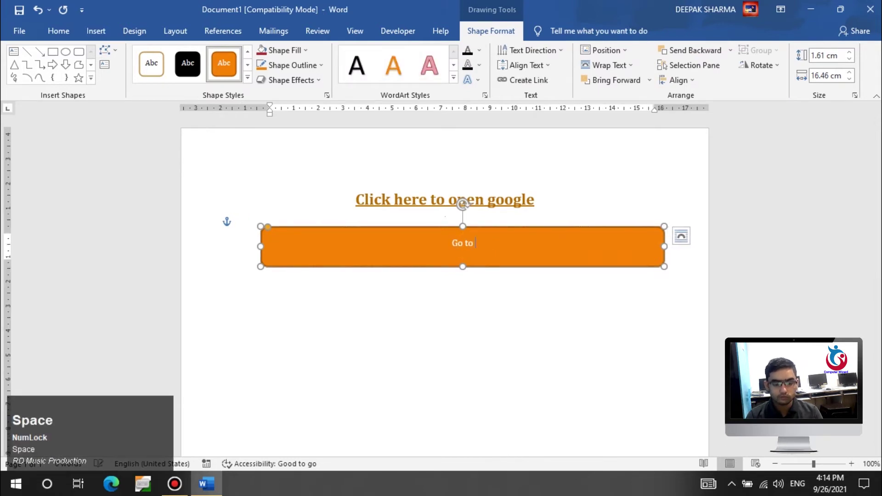
text(compu)
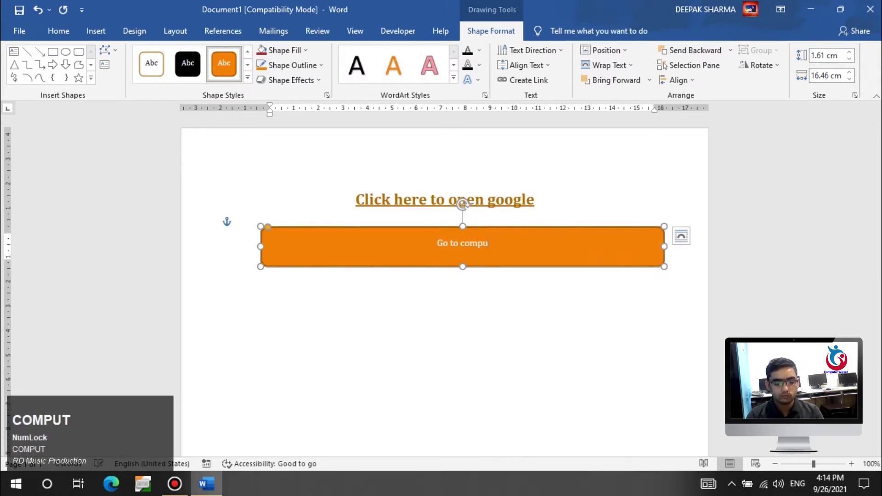
text(ter wizar)
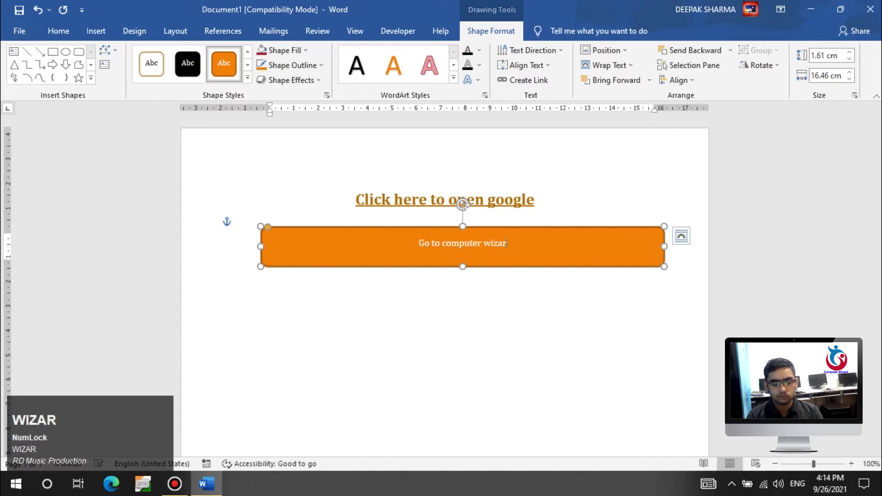
text(d c)
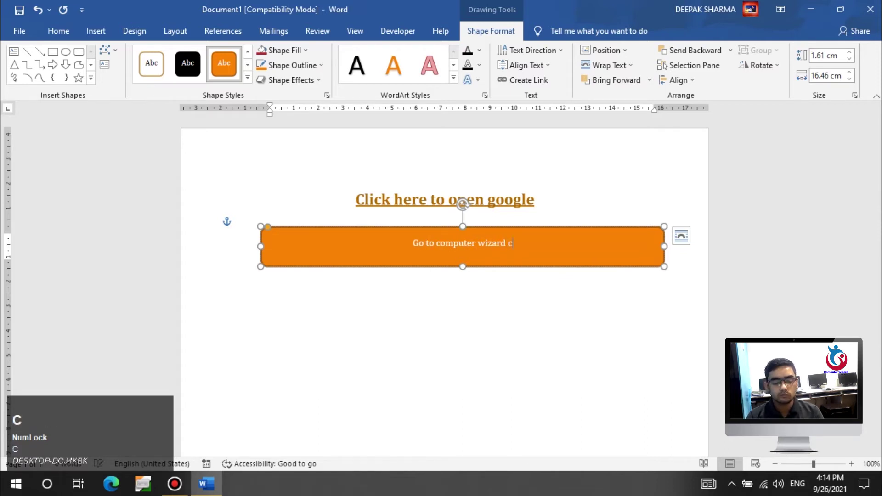
key(BackSpace)
key(BackSpace)
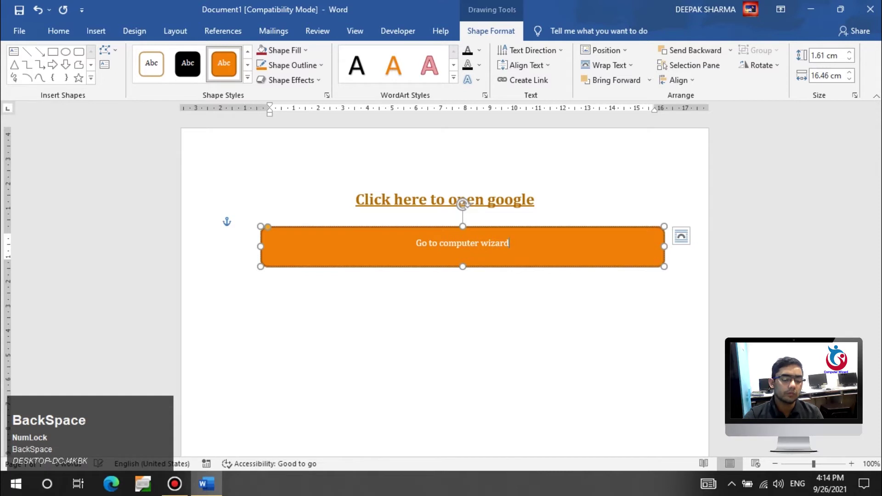
click(567, 228)
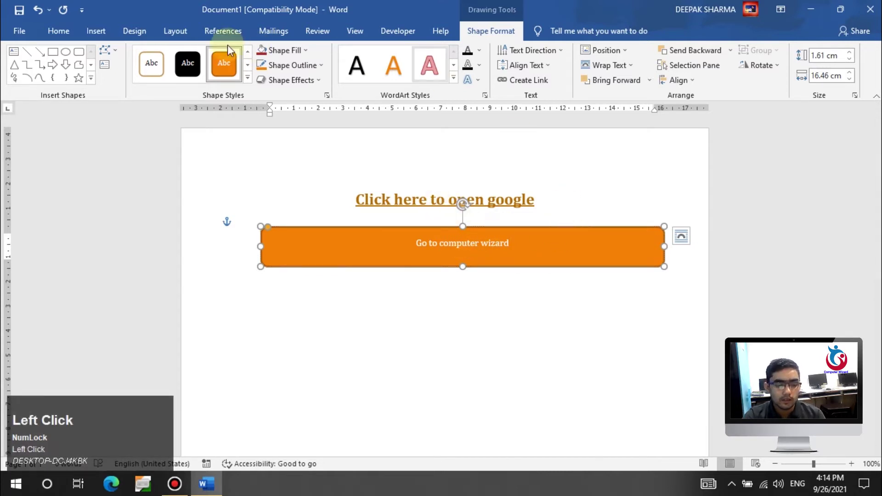
click(108, 26)
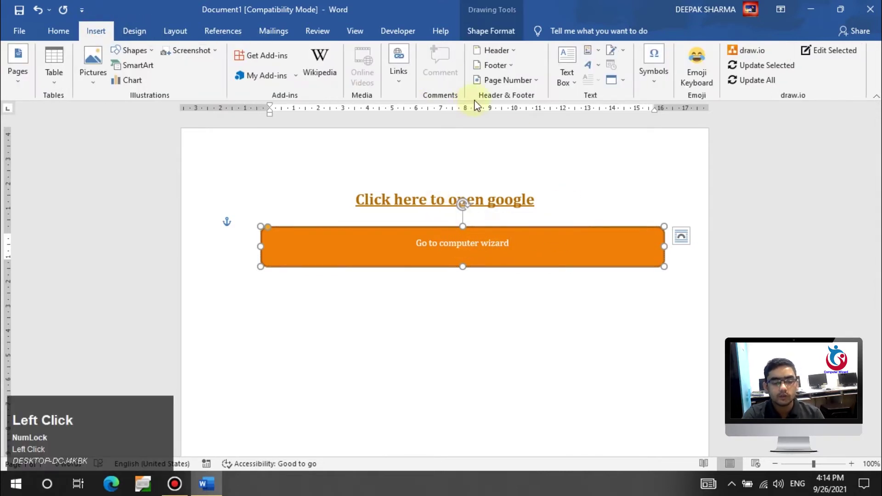
click(397, 73)
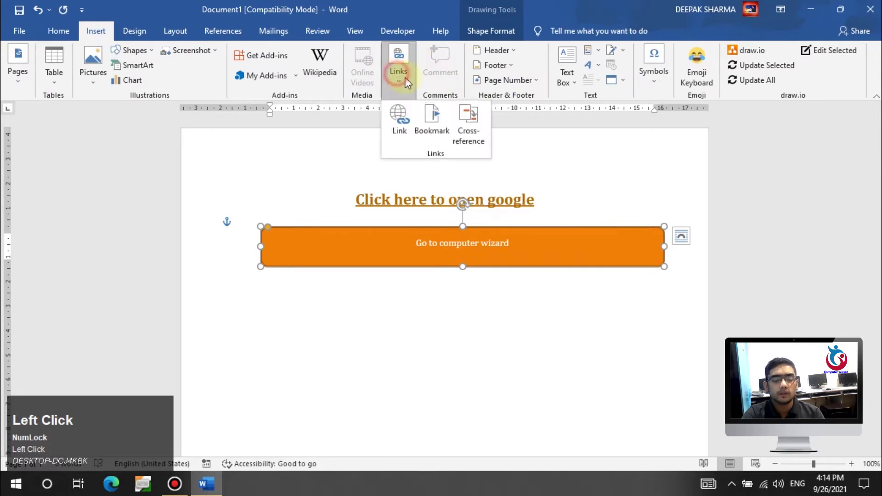
click(410, 124)
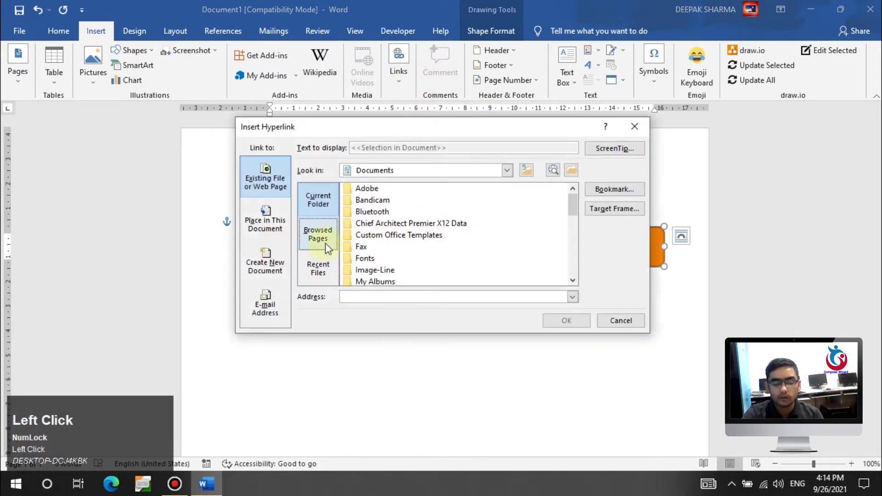
click(324, 242)
click(350, 297)
key(ctrl+v)
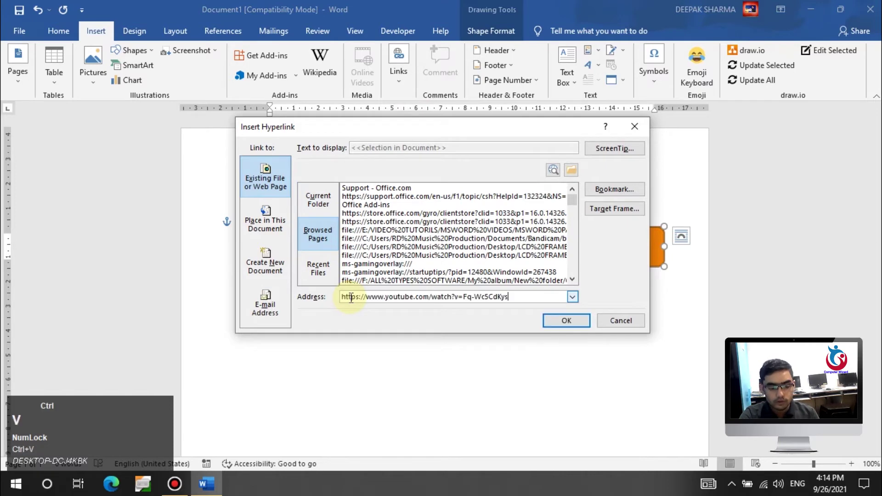
click(568, 318)
Step: Deselect the rectangle, test its link by opening the YouTube video in the browser, and return to the Word document
click(515, 354)
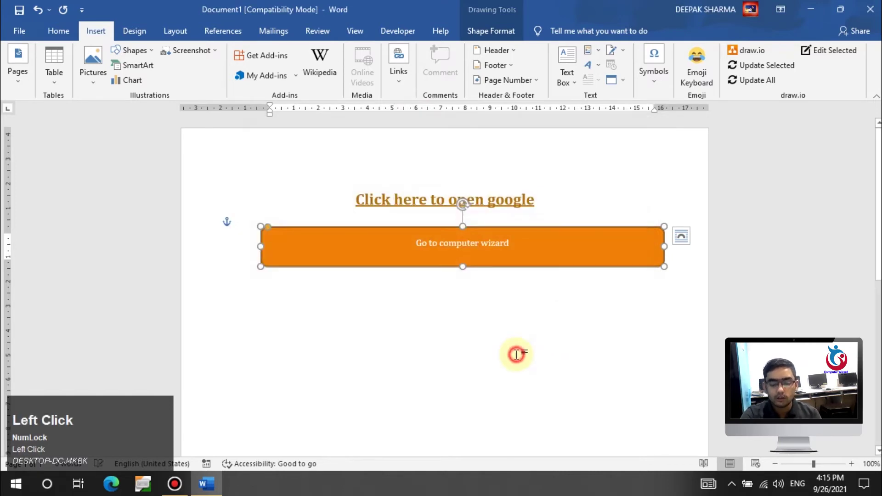
click(452, 345)
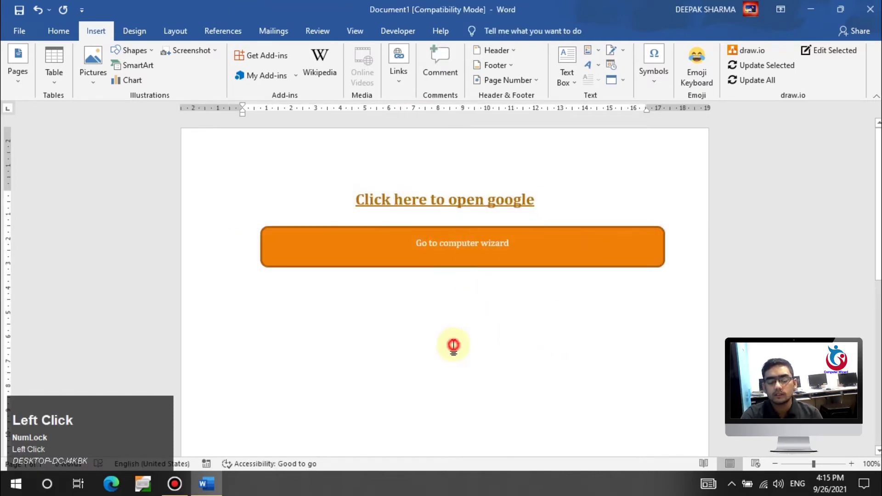
ctrl+click(471, 240)
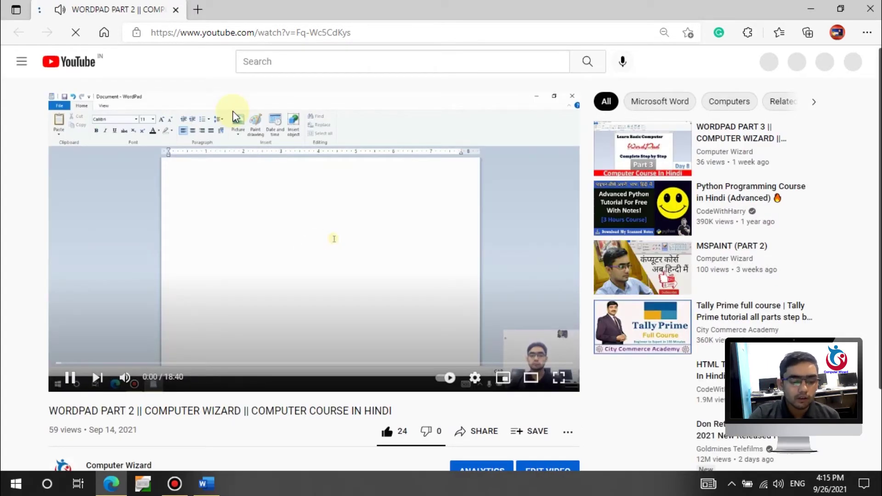
click(316, 255)
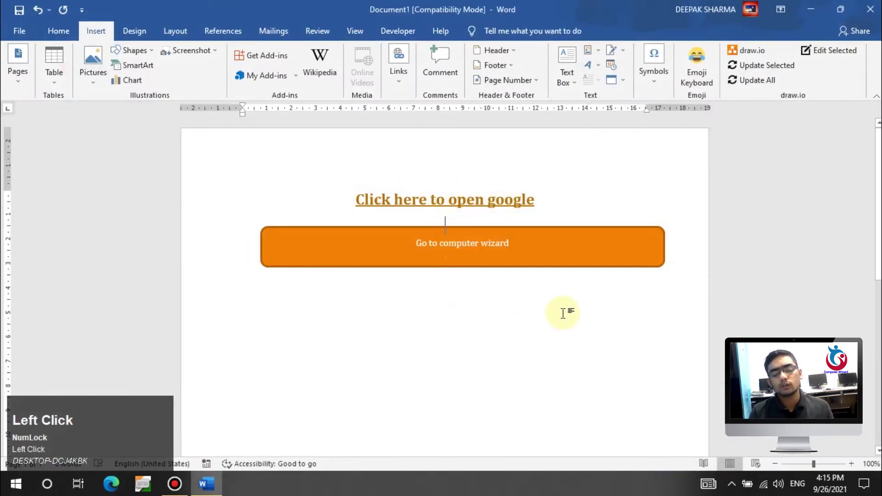
Step: Add two blank lines between the Google link and the orange rectangle, and left-align the line under the link
key(Return)
key(Return)
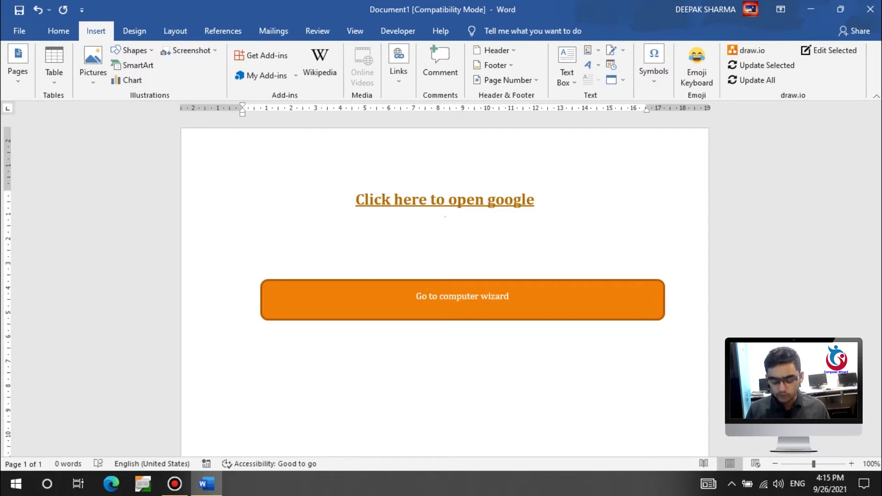
key(ctrl+l)
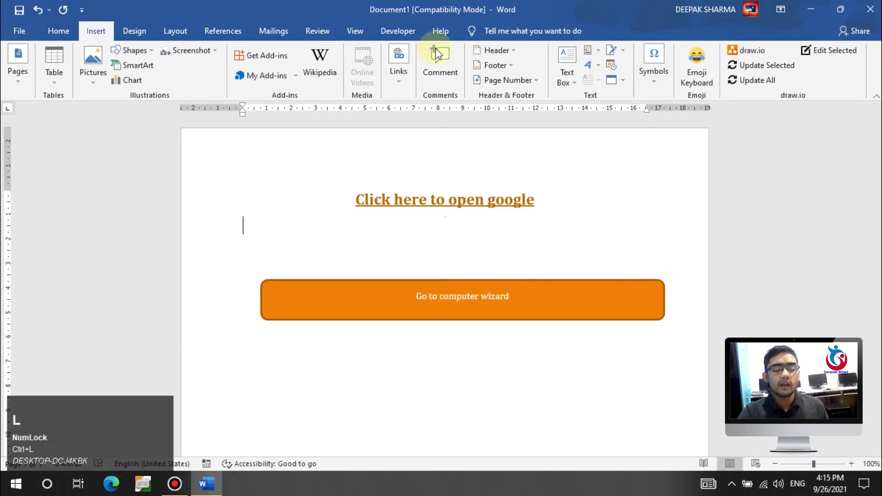
Step: Insert a hyperlink on the blank line under the Google link to the Course Withdrawal Form file in the Documents folder
click(398, 64)
click(397, 125)
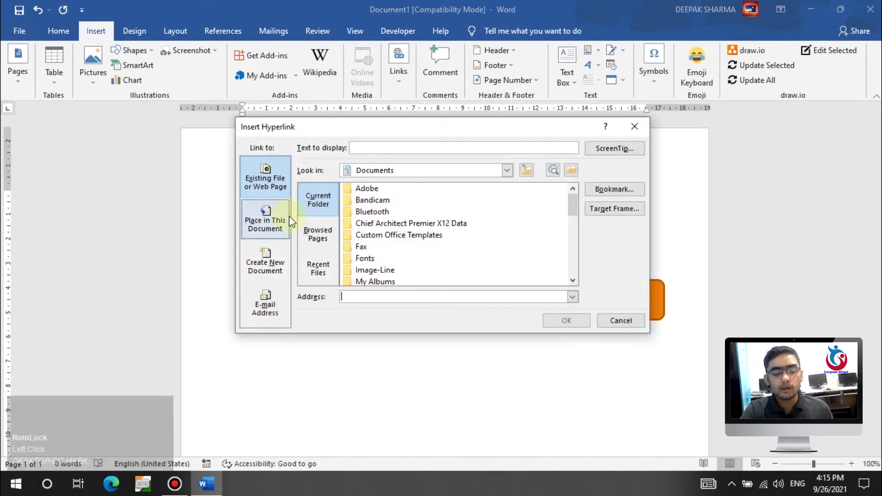
scroll(413, 220, down, 5)
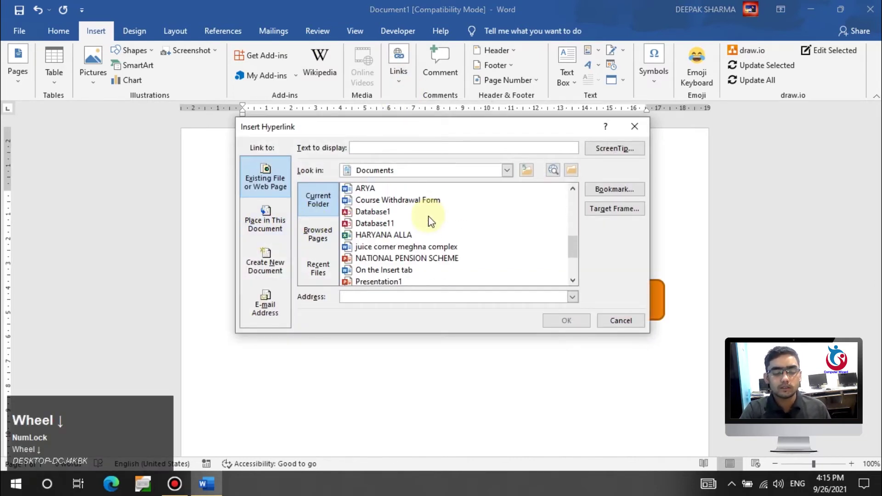
click(395, 203)
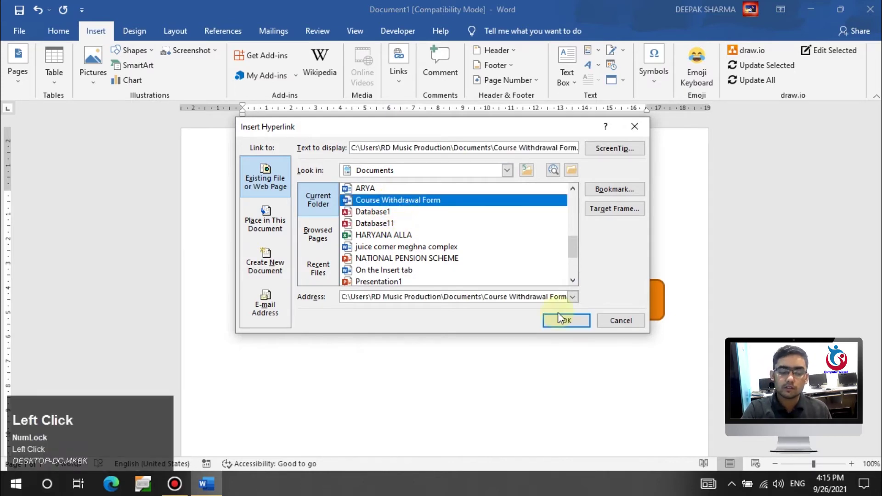
click(579, 321)
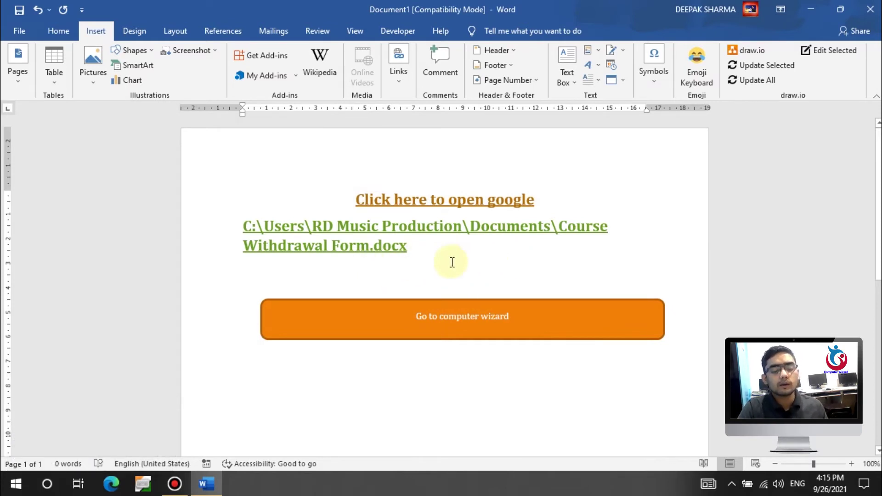
Step: Test the file link by opening the Course Withdrawal Form, look through its pages, and close it to return to the original document
ctrl+click(362, 235)
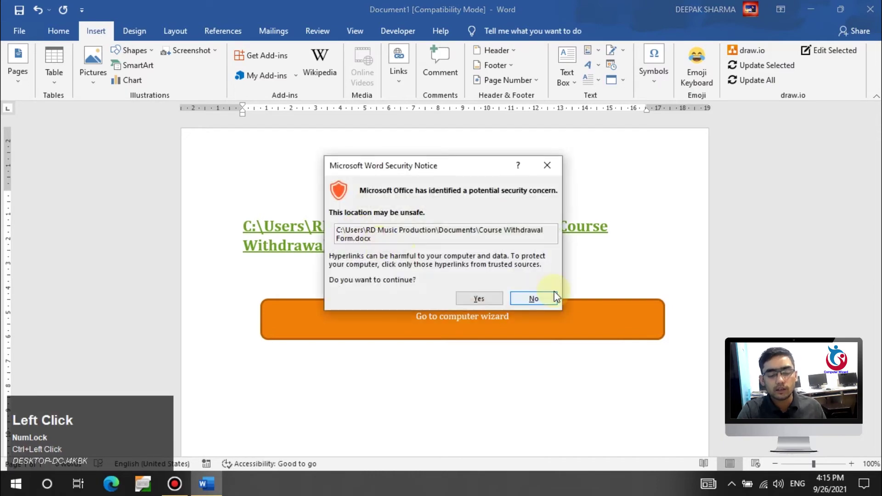
click(473, 298)
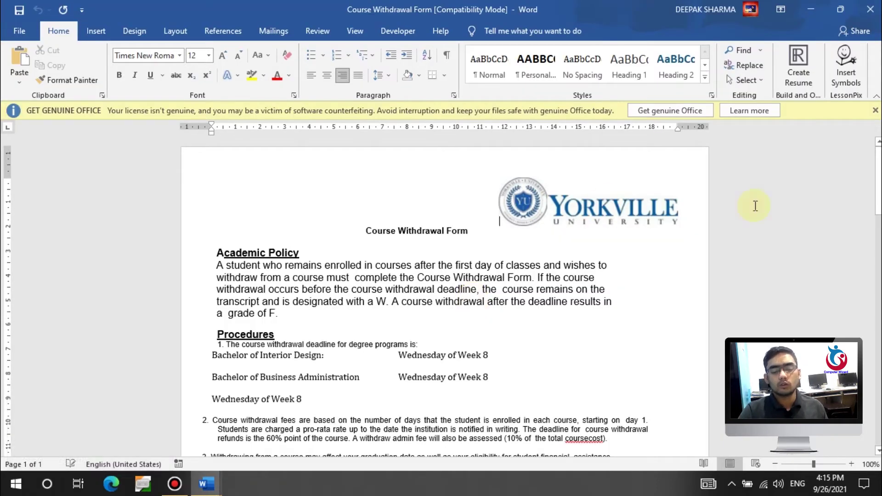
click(875, 110)
scroll(525, 265, down, 4)
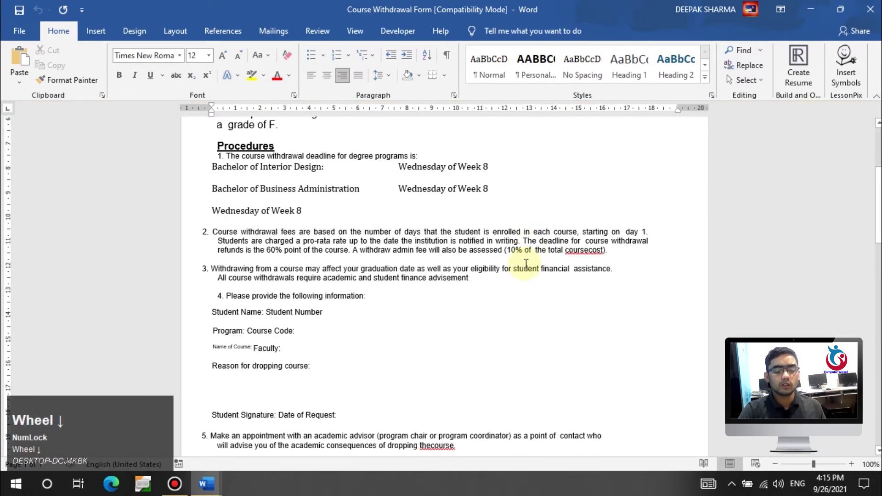
scroll(526, 266, down, 10)
scroll(531, 270, up, 5)
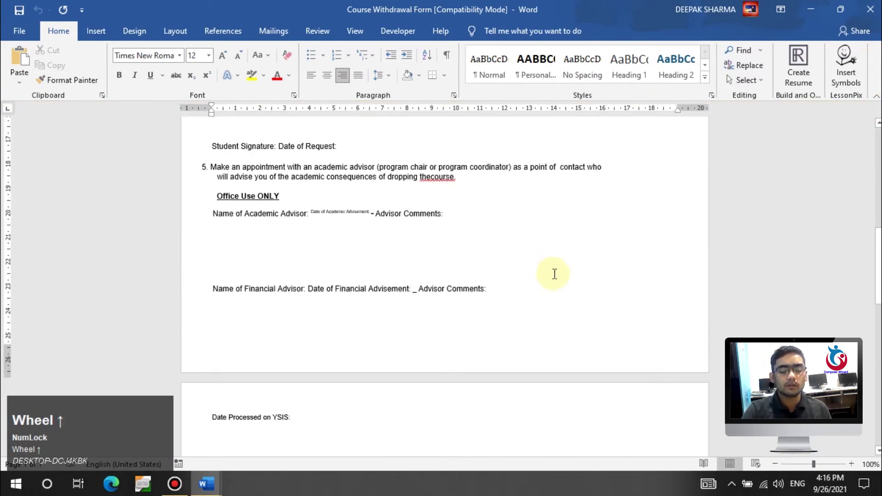
scroll(554, 274, up, 10)
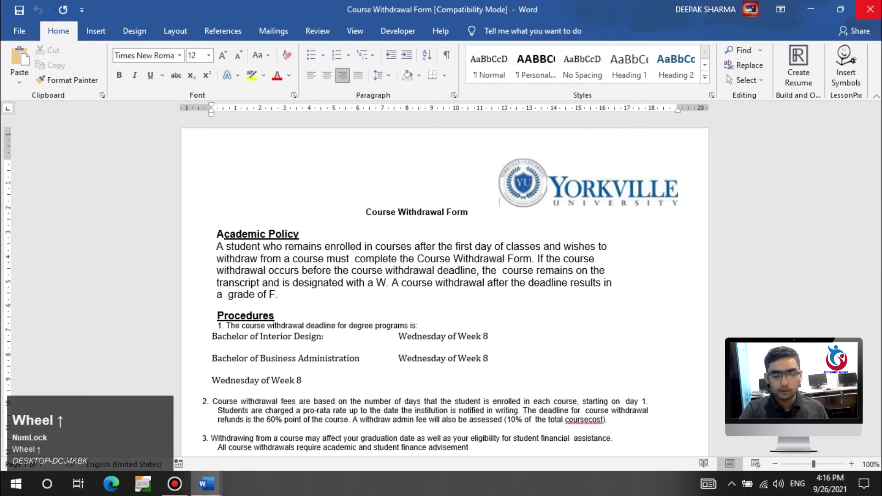
click(869, 10)
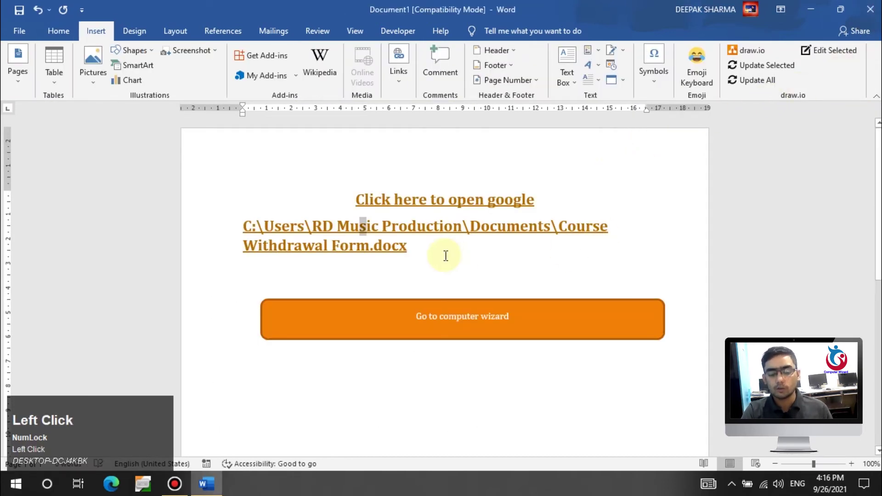
click(442, 275)
click(396, 87)
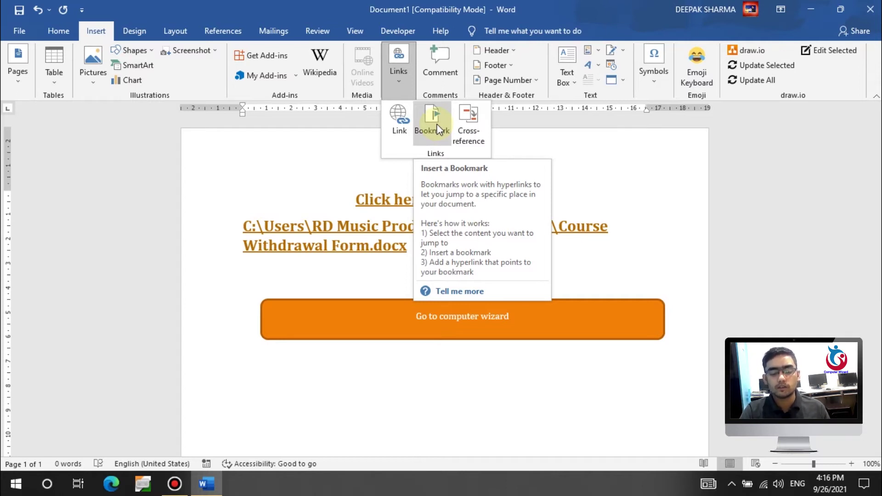
click(344, 367)
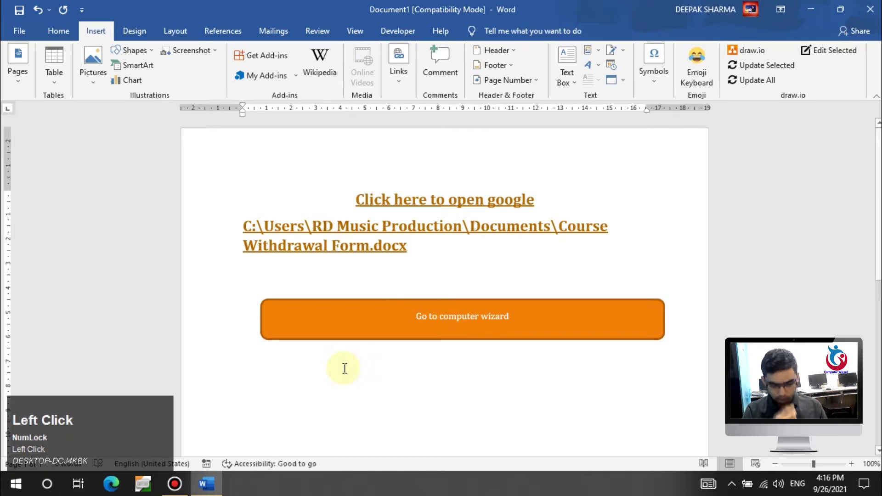
Step: Clear the entire document and fill it with sample paragraphs generated by =rand()
key(ctrl+a)
key(Delete)
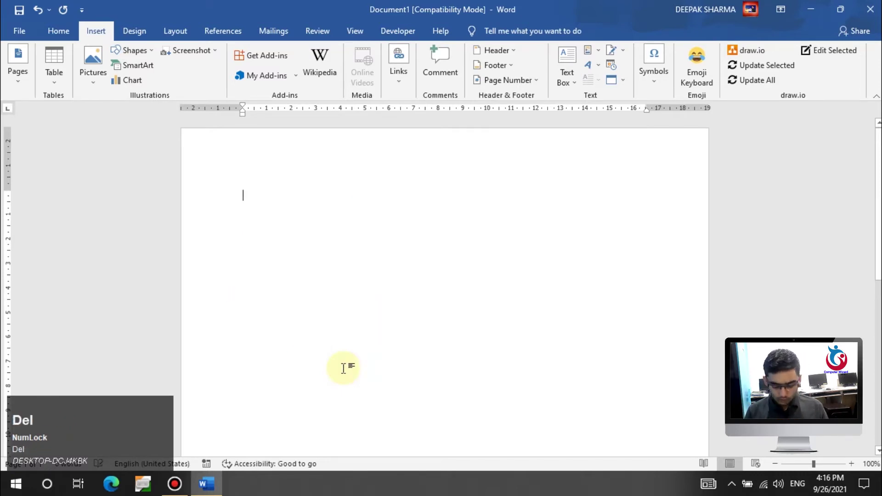
text(=rand())
key(Return)
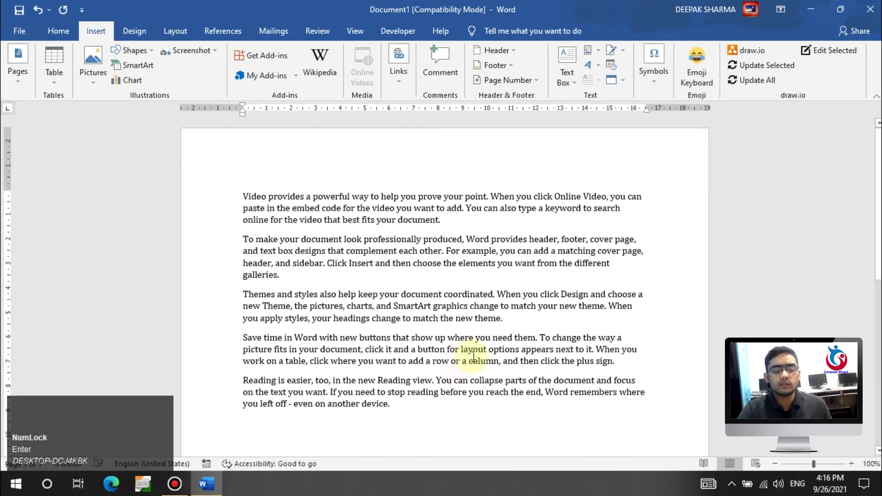
Step: Bookmark the last line of the first paragraph, "online for the video that best fits your document.", with the name line_1
scroll(469, 331, down, 3)
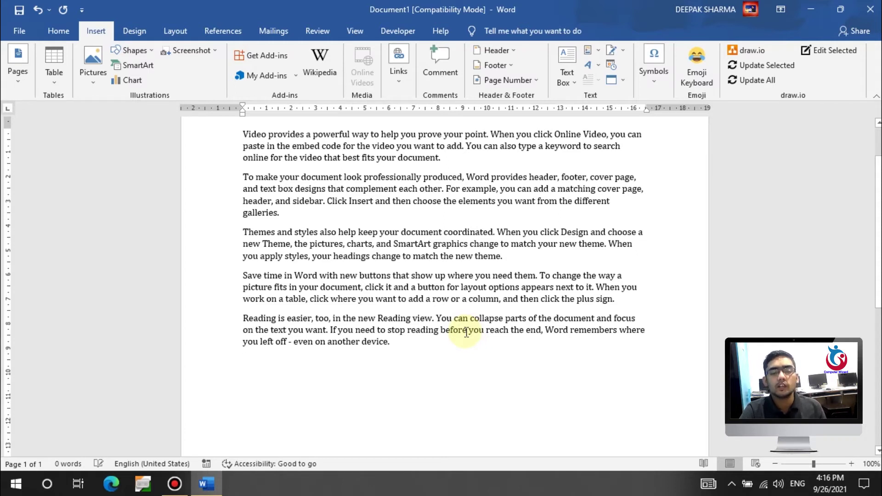
scroll(466, 332, up, 1)
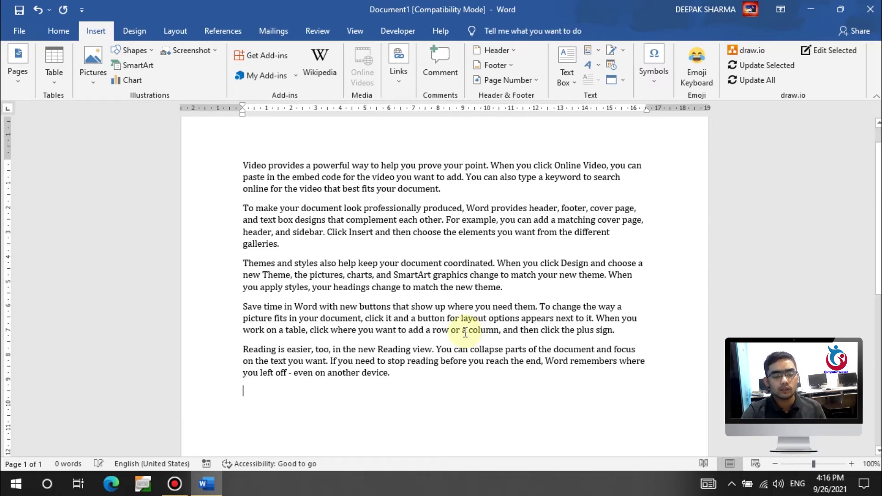
drag(459, 192, 238, 192)
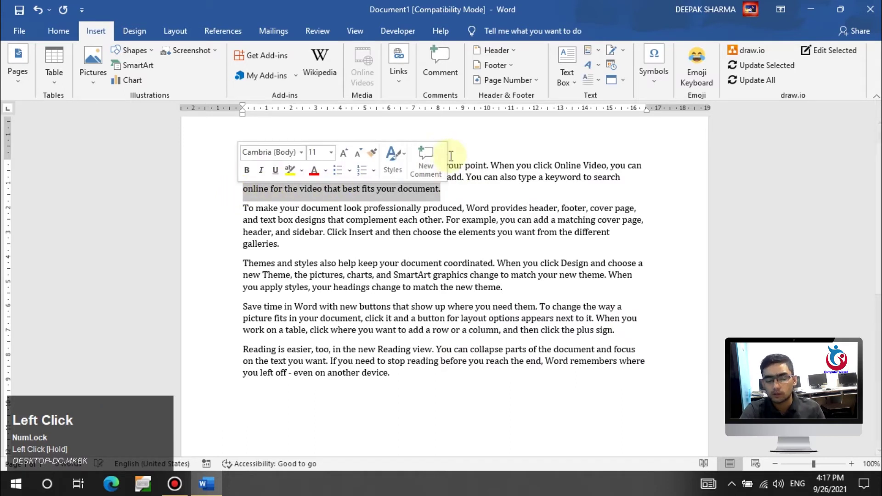
click(406, 81)
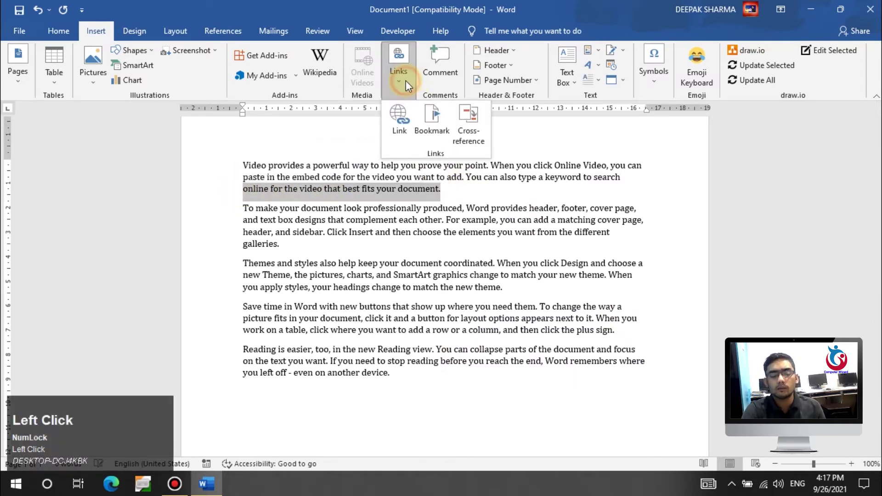
click(434, 123)
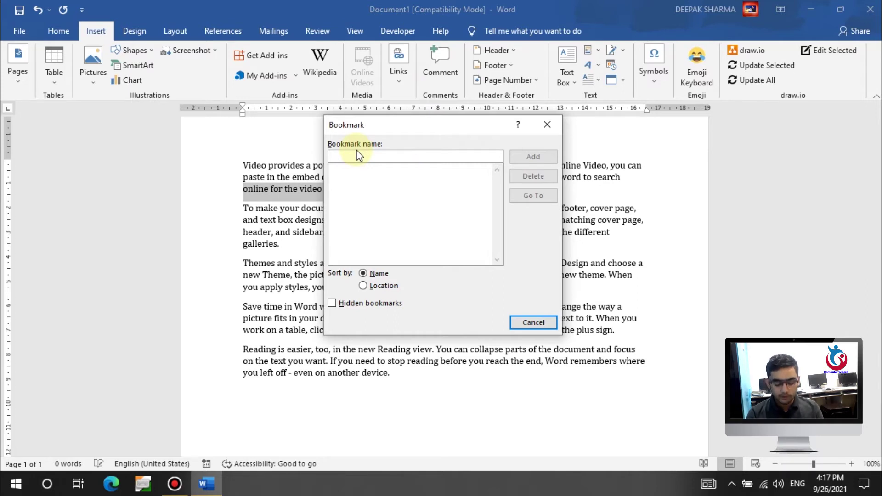
text(lik)
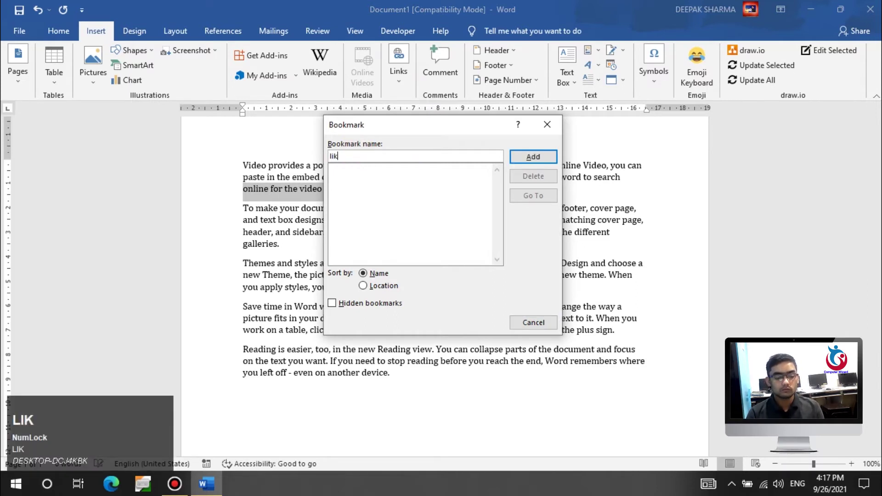
key(BackSpace)
text(ne )
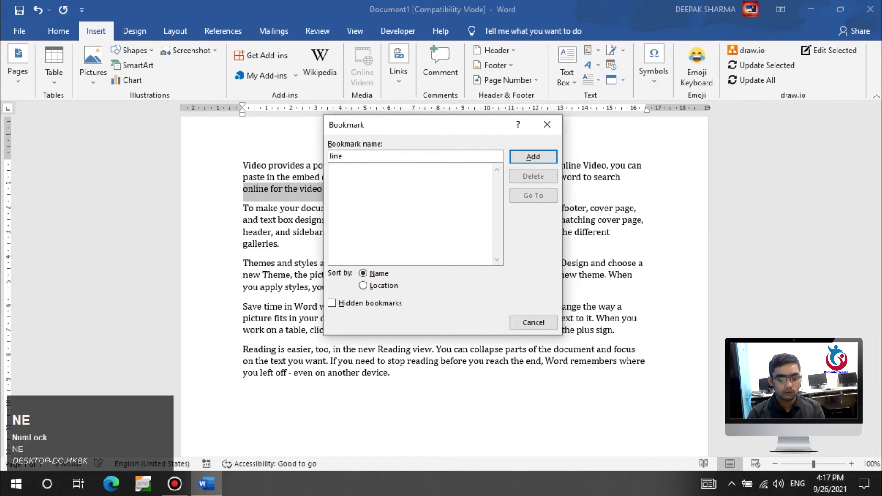
text(_1)
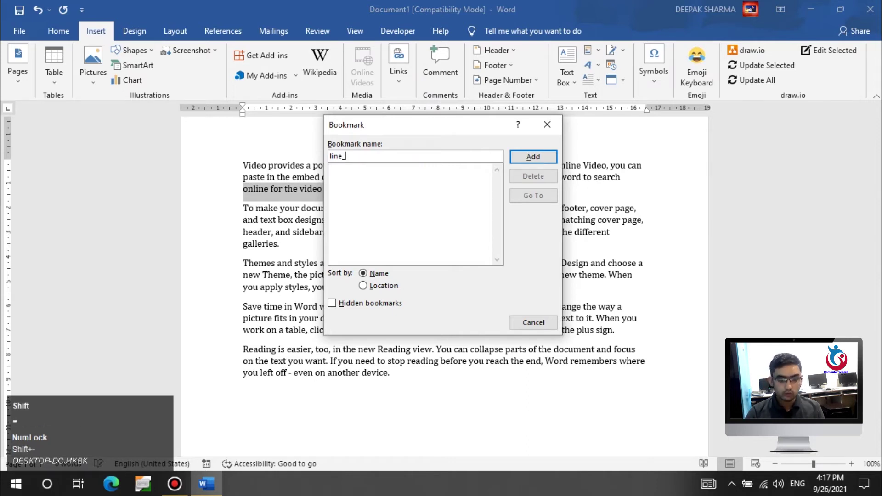
click(542, 156)
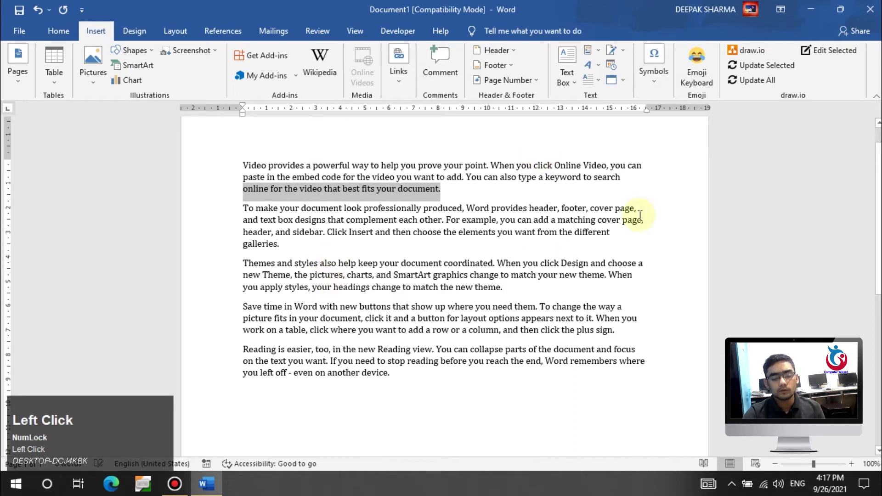
Step: Bookmark the text "For example, you can add a matching cover page," in the second paragraph with the name line_2
drag(647, 220, 445, 220)
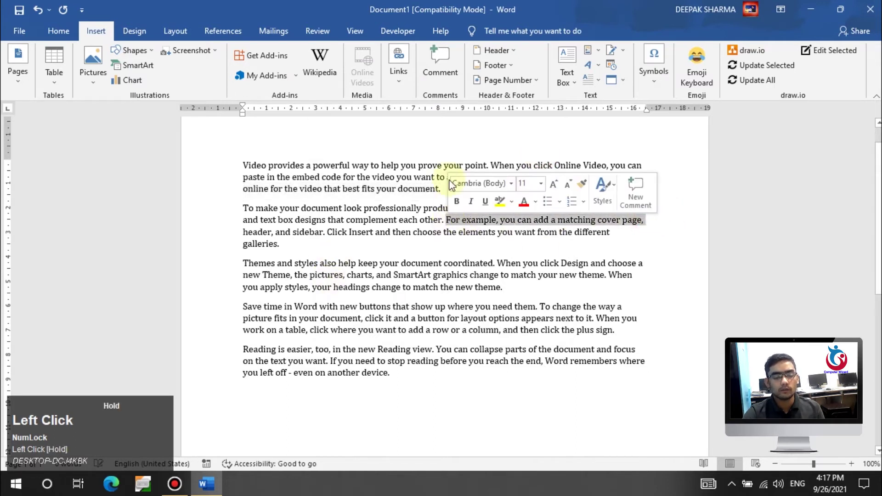
click(398, 73)
click(418, 129)
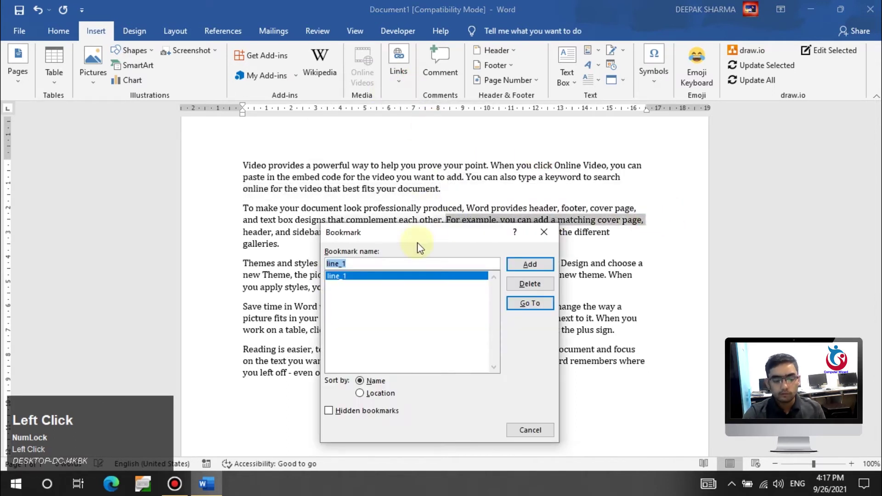
text(lin)
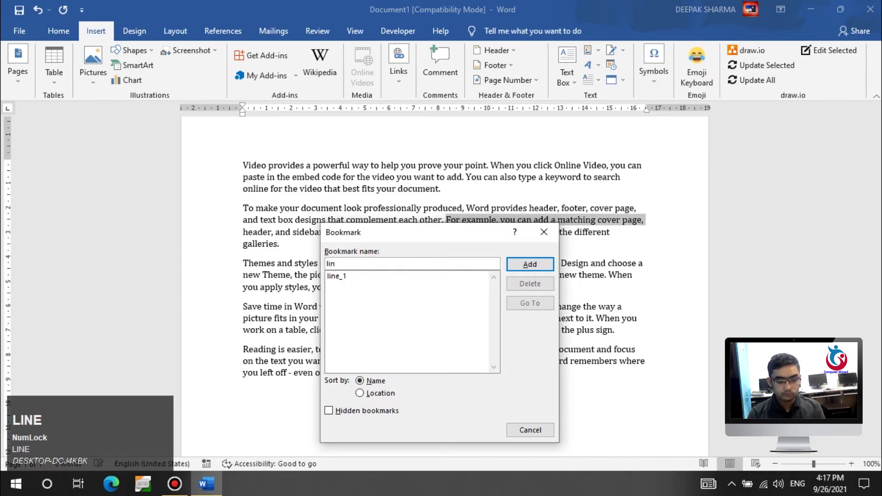
text(e_2)
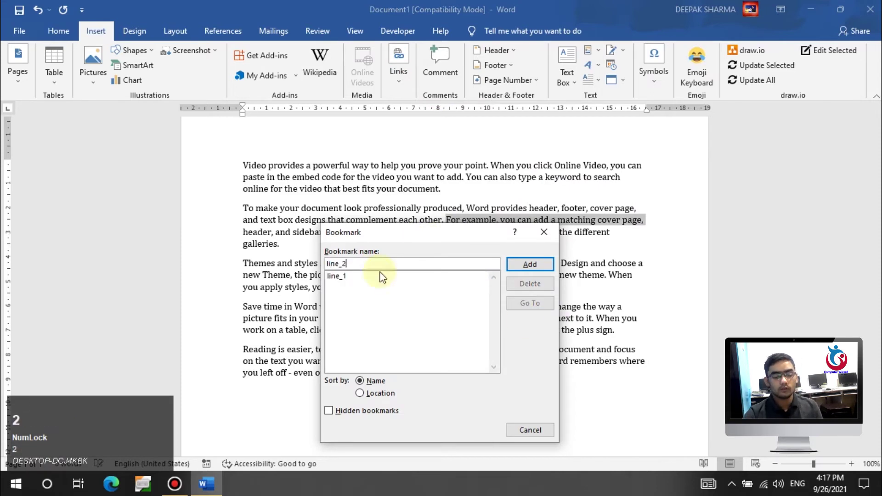
click(534, 264)
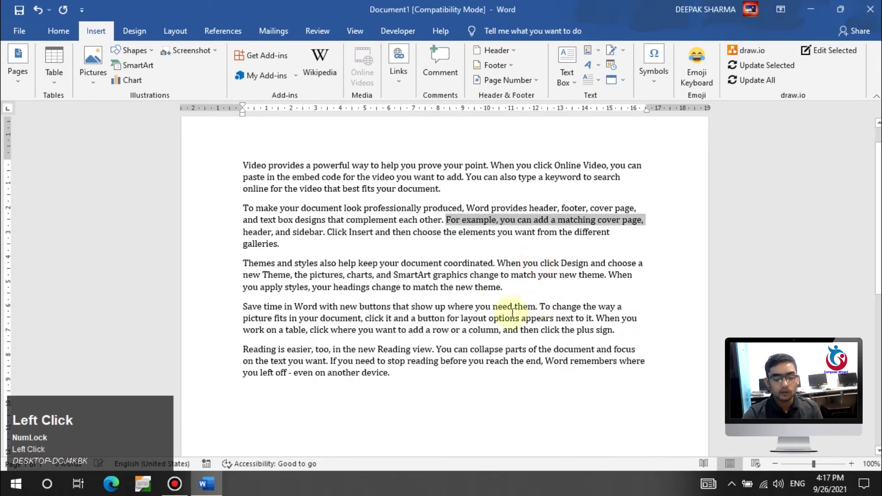
Step: Bookmark the end of the third paragraph, from "to match your new theme" onward, with the name line_3
drag(502, 288, 501, 275)
click(398, 68)
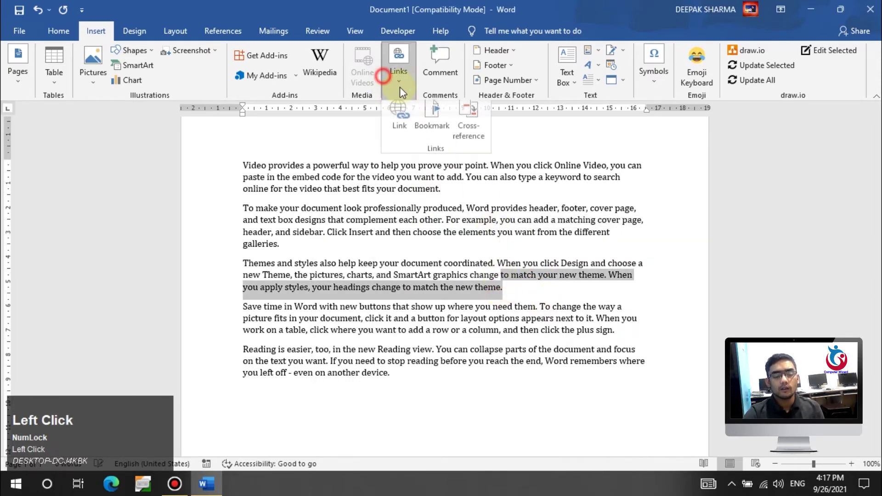
click(429, 117)
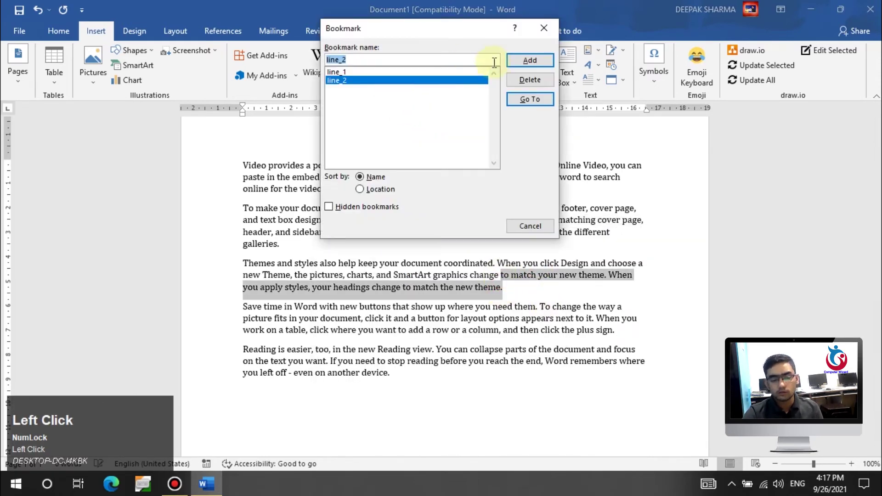
click(461, 63)
key(BackSpace)
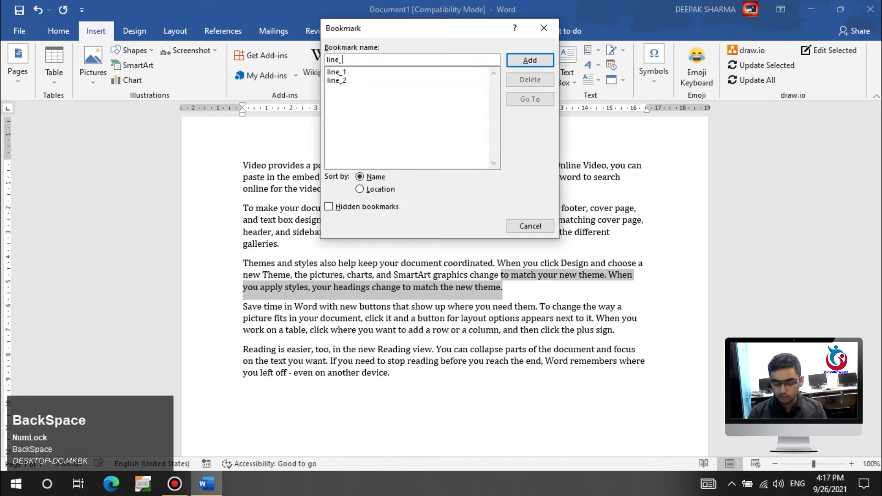
text(3)
click(529, 60)
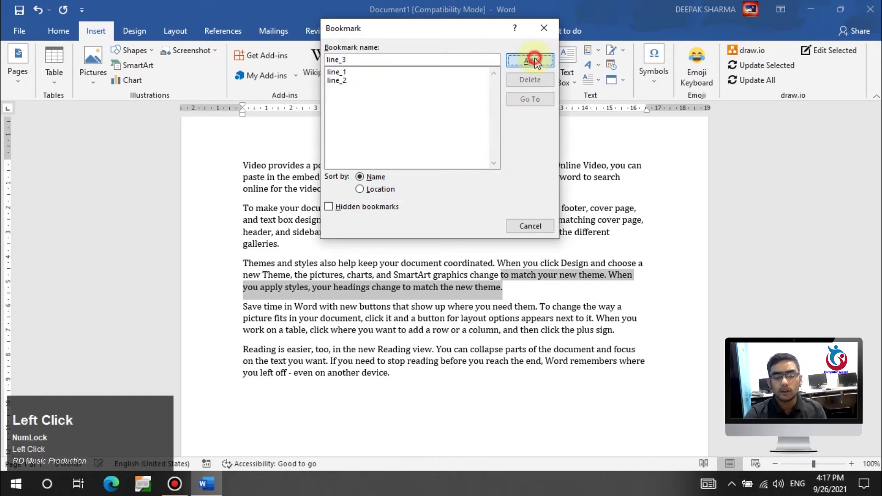
Step: Bookmark the fourth paragraph's text from "layout options appears next to it." through "click the" with the name line_4
drag(462, 319, 574, 330)
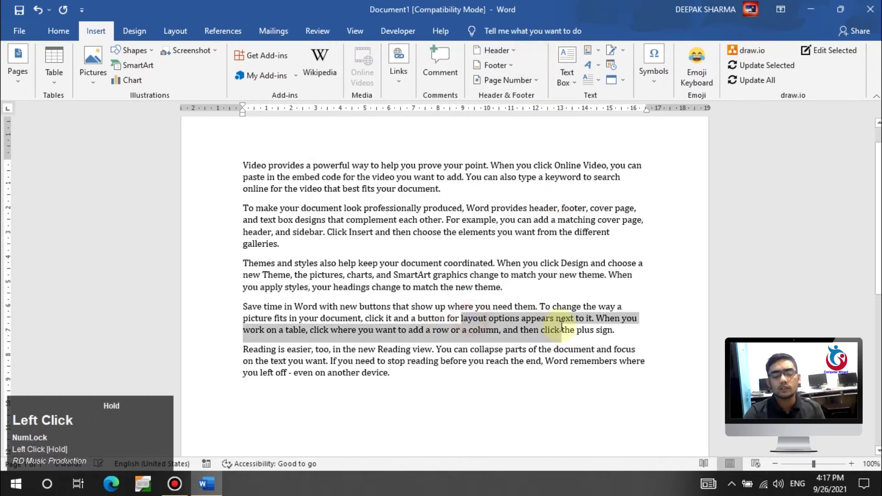
click(395, 57)
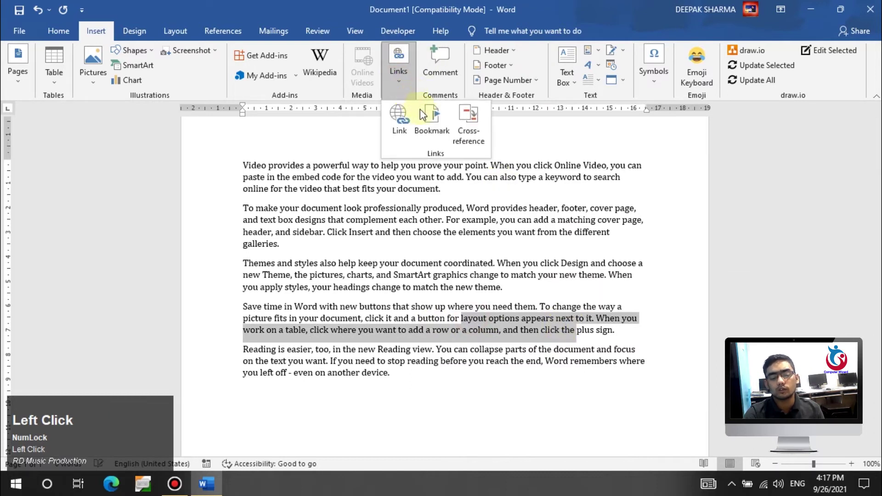
click(423, 115)
click(384, 104)
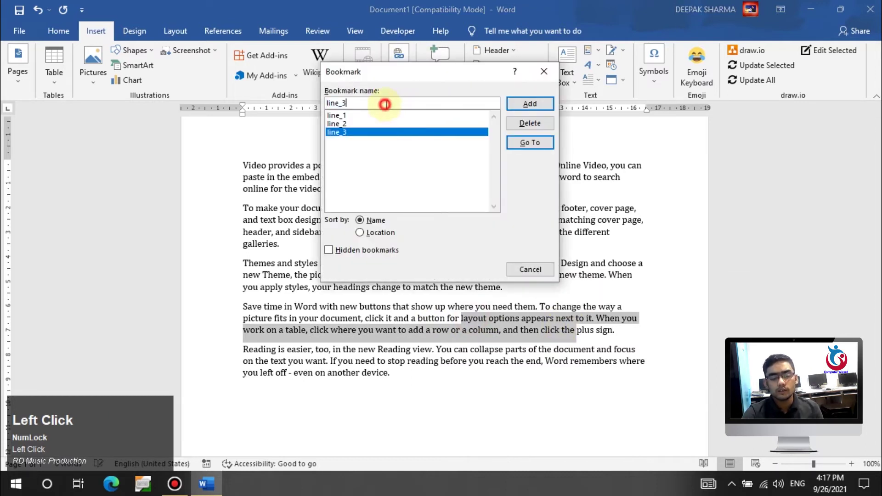
key(BackSpace)
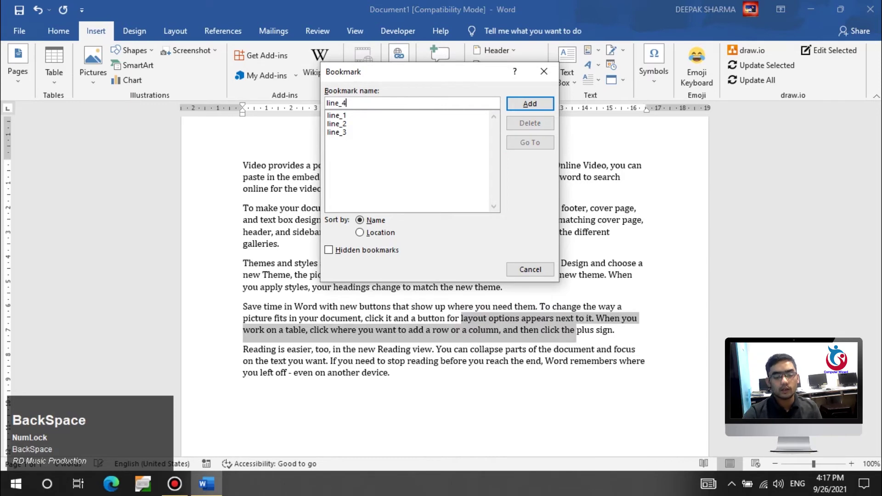
click(529, 103)
click(452, 414)
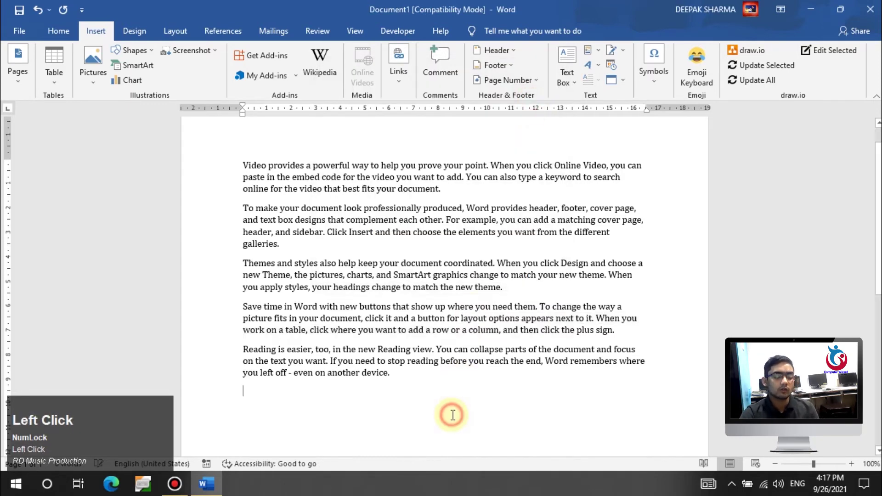
Step: Go to the bookmark line_3 from the list of bookmarks, close the dialog and place the cursor below the last paragraph
scroll(453, 414, down, 2)
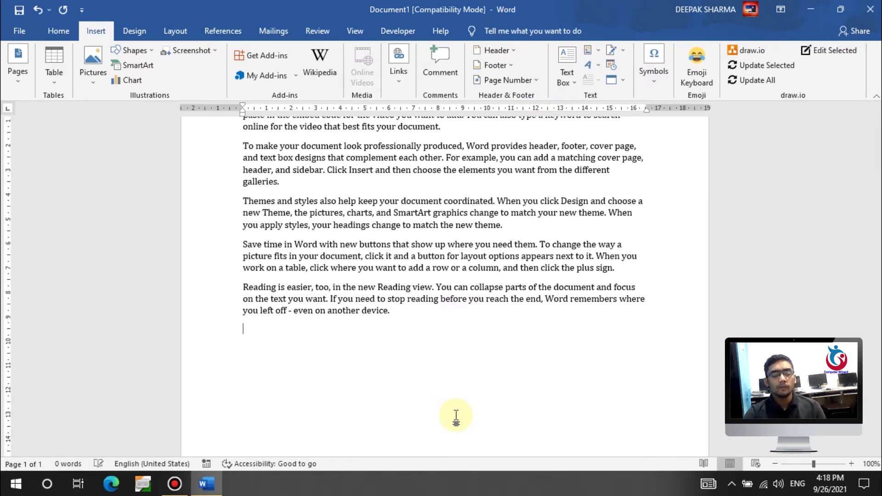
click(391, 88)
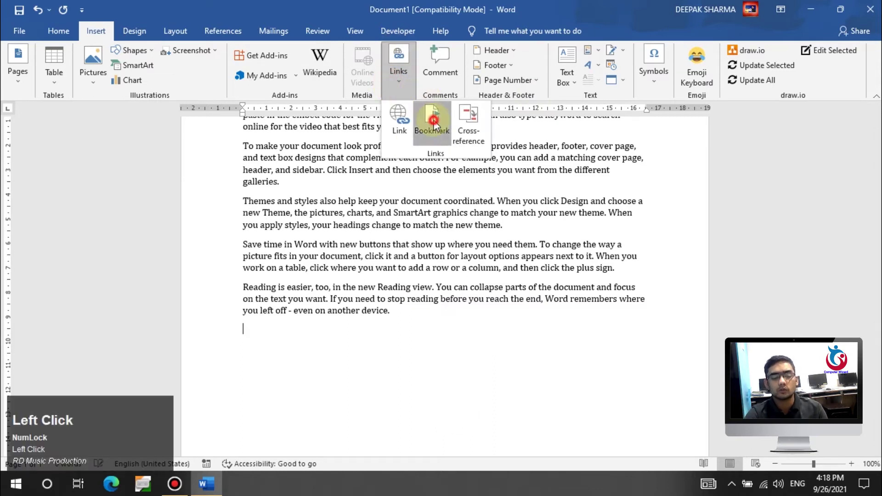
click(434, 123)
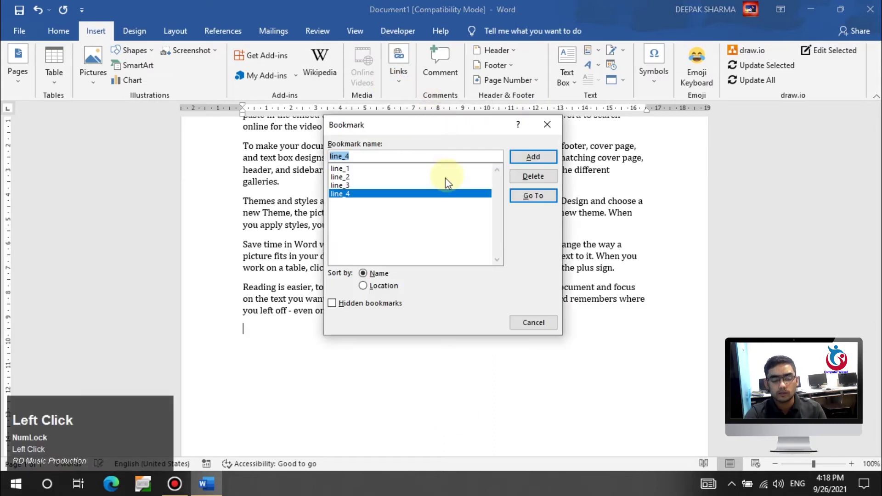
click(347, 184)
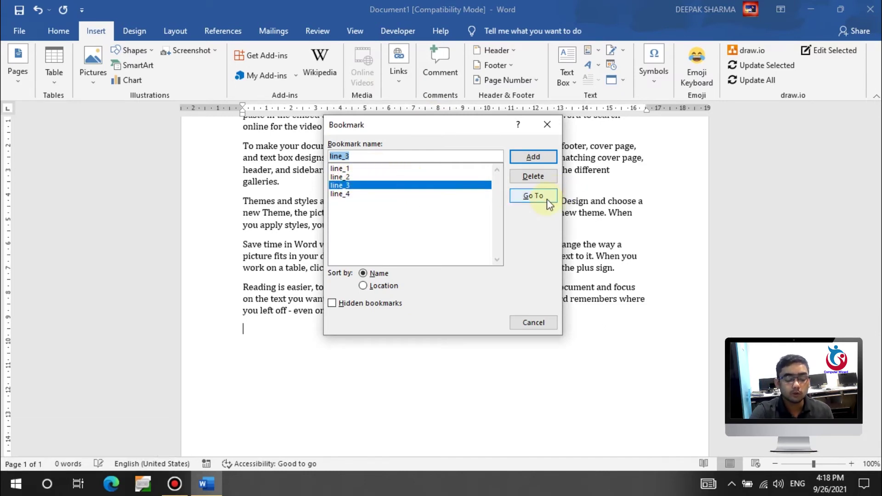
click(533, 196)
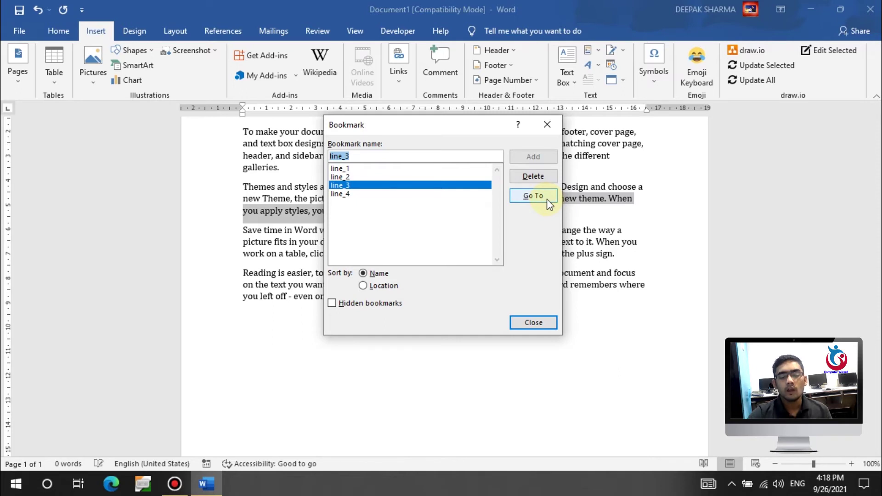
click(547, 124)
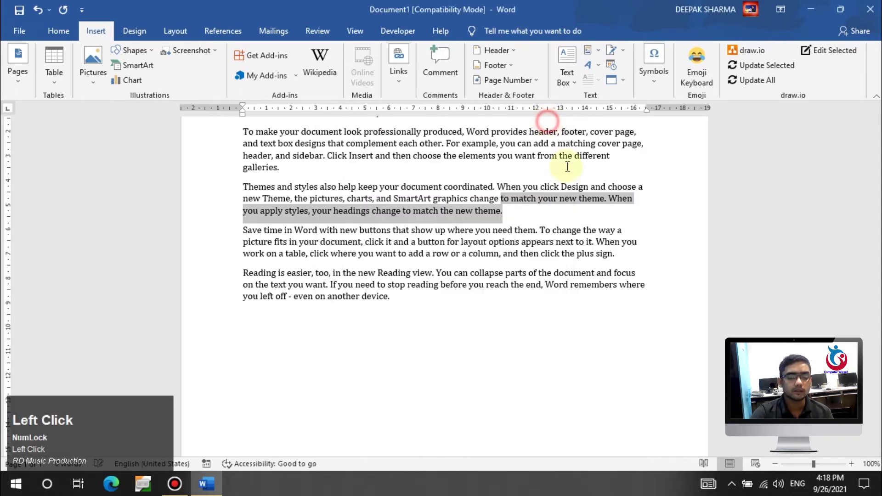
click(532, 321)
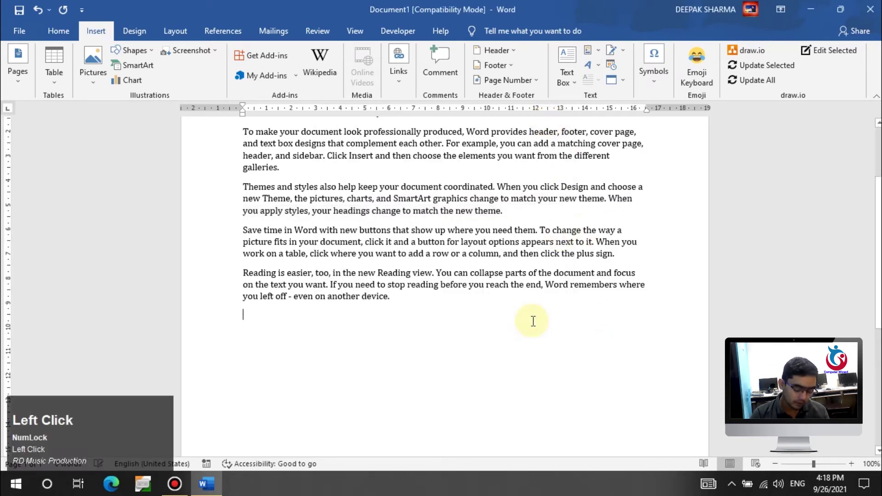
Step: Use the Go To command to find the bookmark line_2, and close the dialog to view the passage
key(ctrl+g)
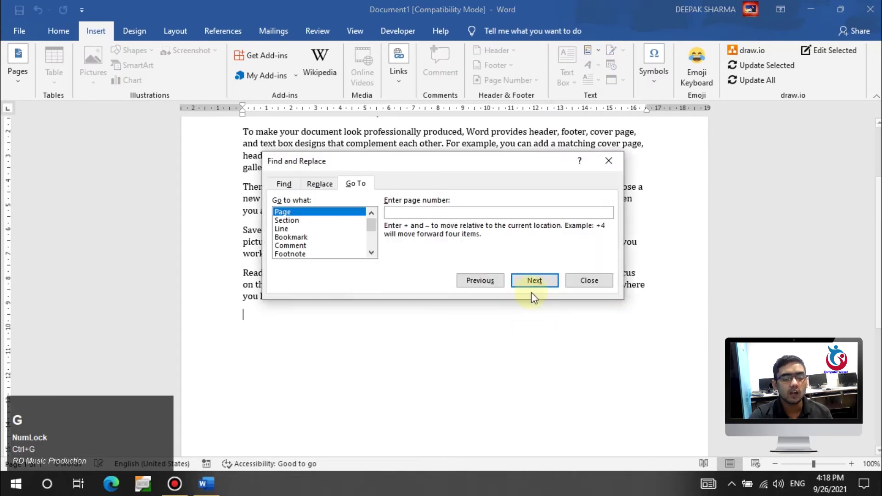
click(296, 237)
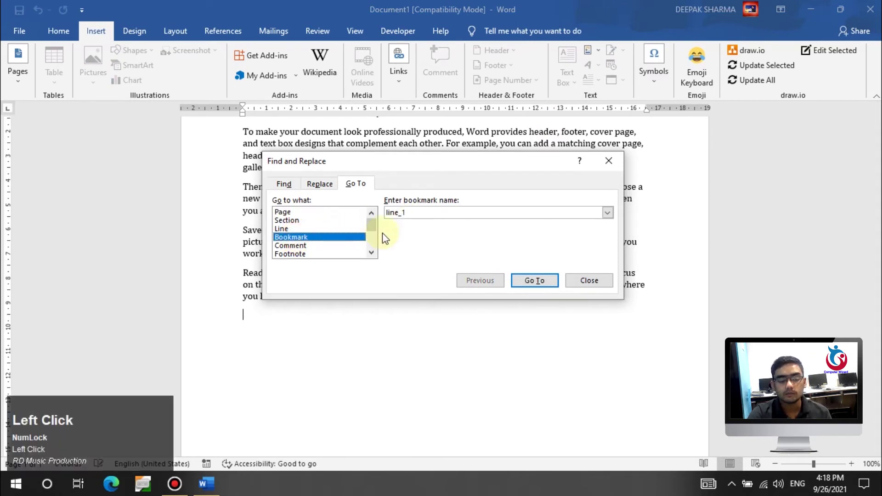
click(605, 214)
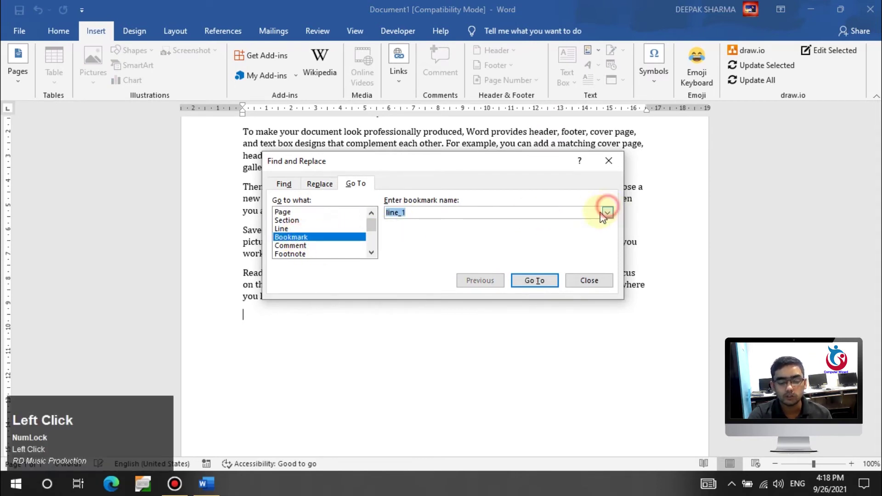
click(607, 212)
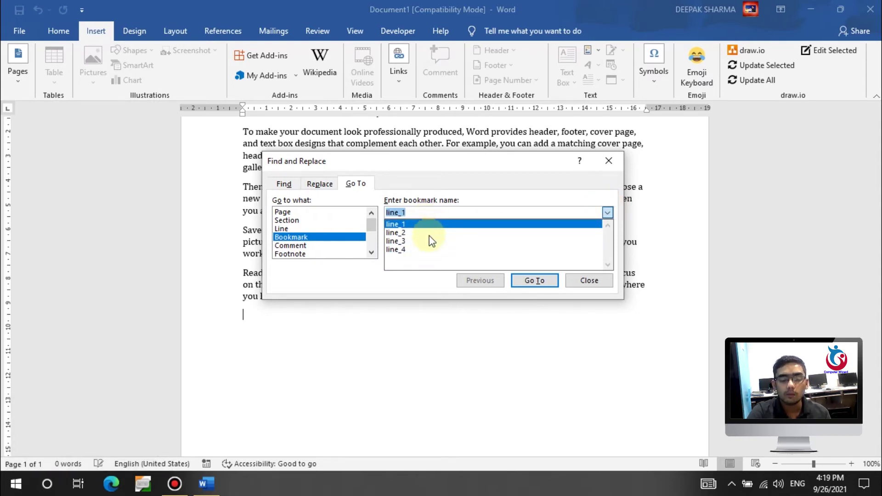
click(399, 233)
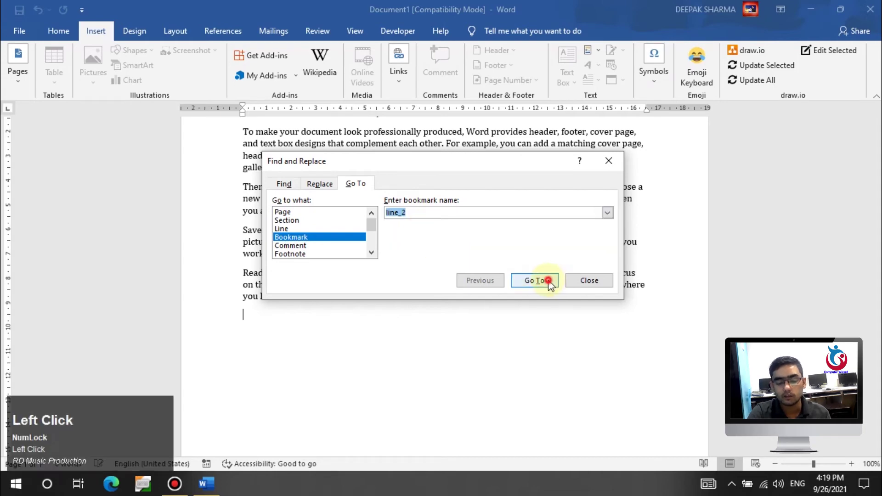
click(535, 281)
drag(487, 162, 562, 332)
click(684, 335)
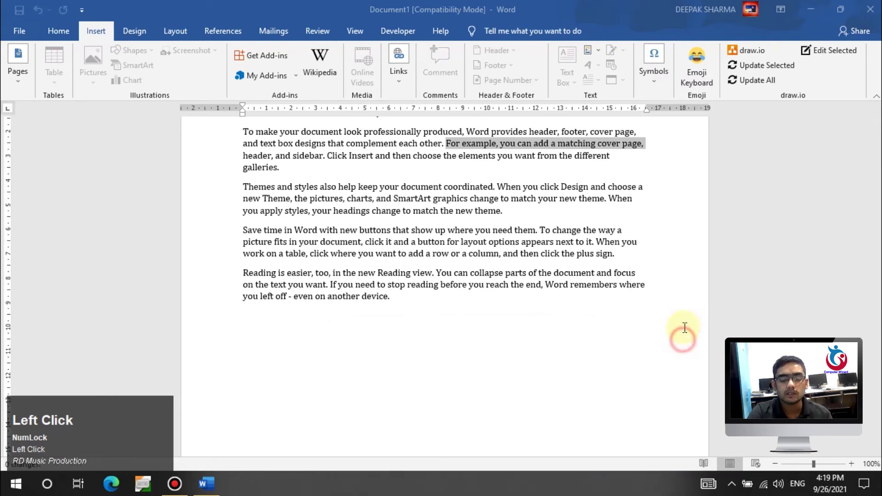
click(398, 62)
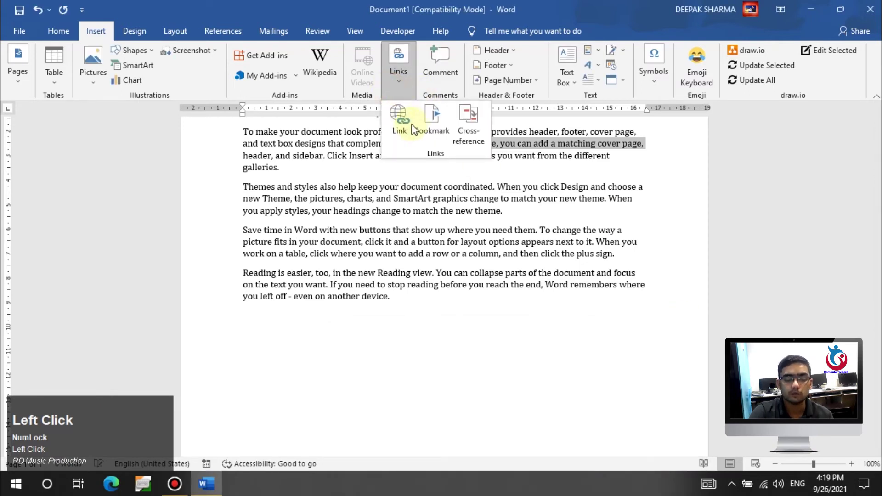
click(471, 216)
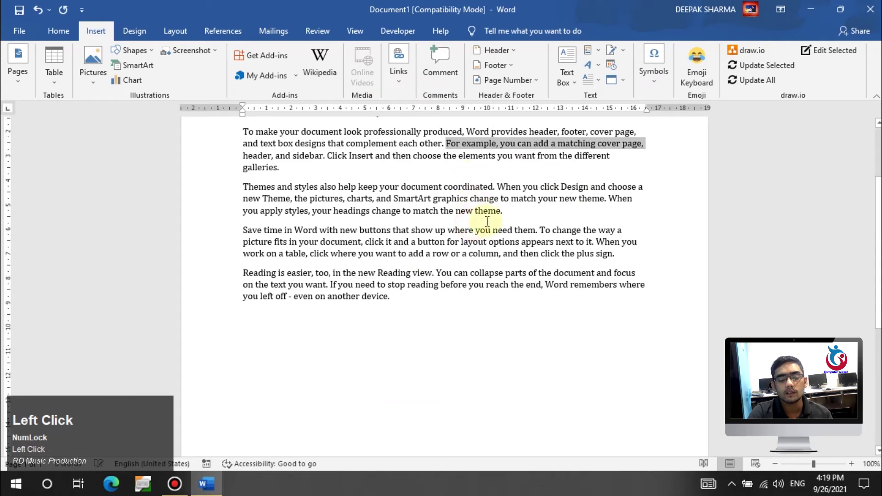
Step: Insert a page break below the last paragraph to start a blank second page
click(385, 327)
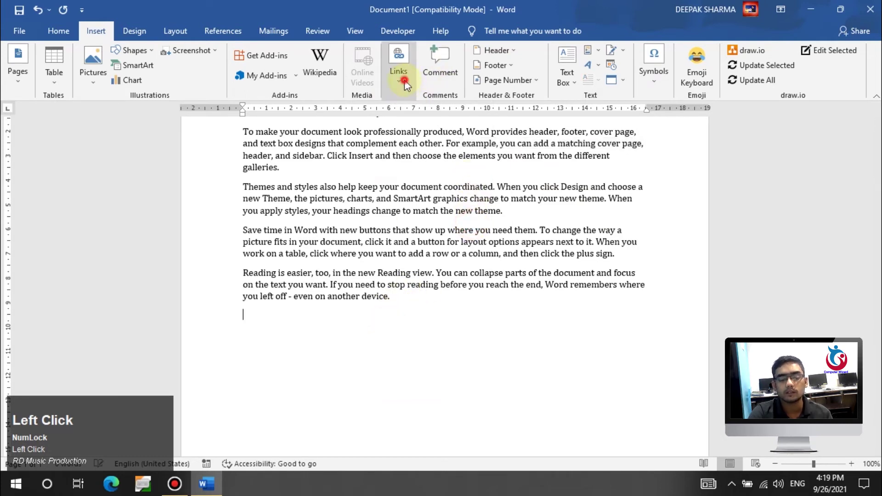
click(398, 62)
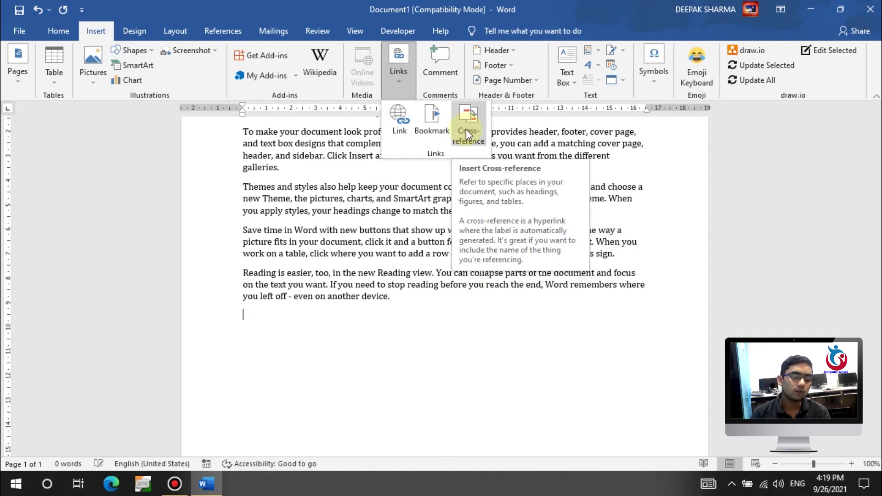
key(Escape)
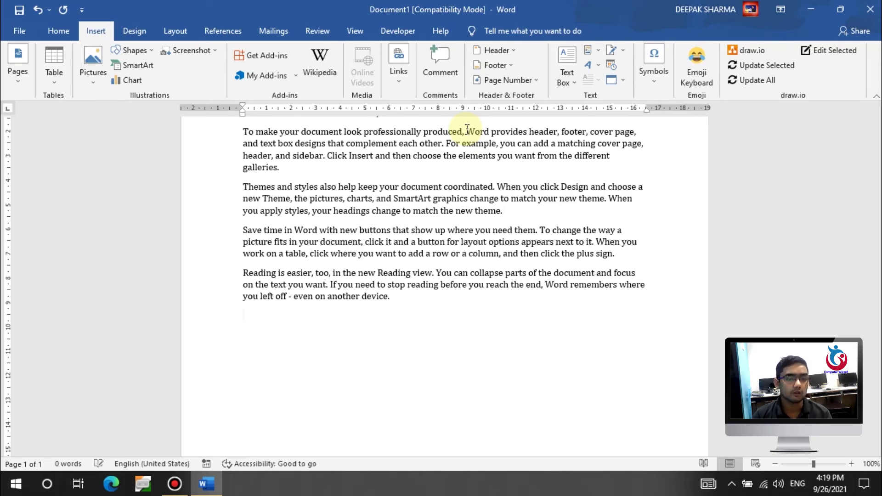
key(Num_Lock)
key(ctrl+Return)
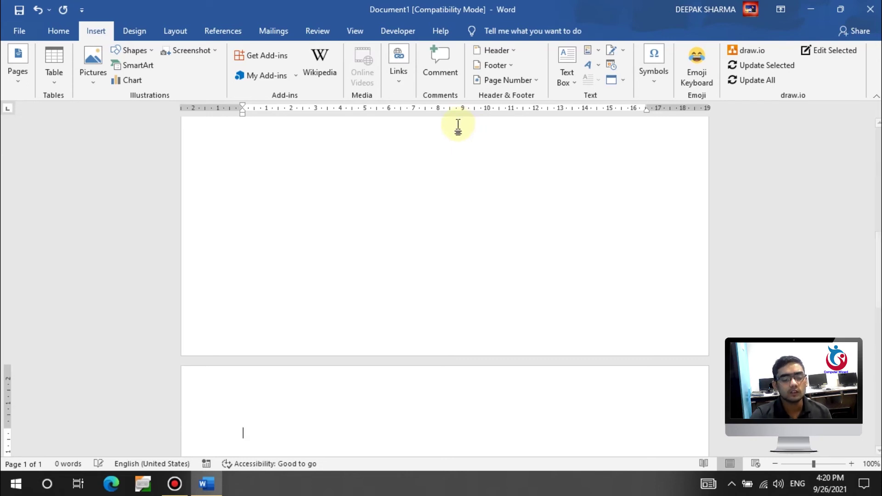
scroll(467, 179, up, 5)
scroll(467, 179, down, 10)
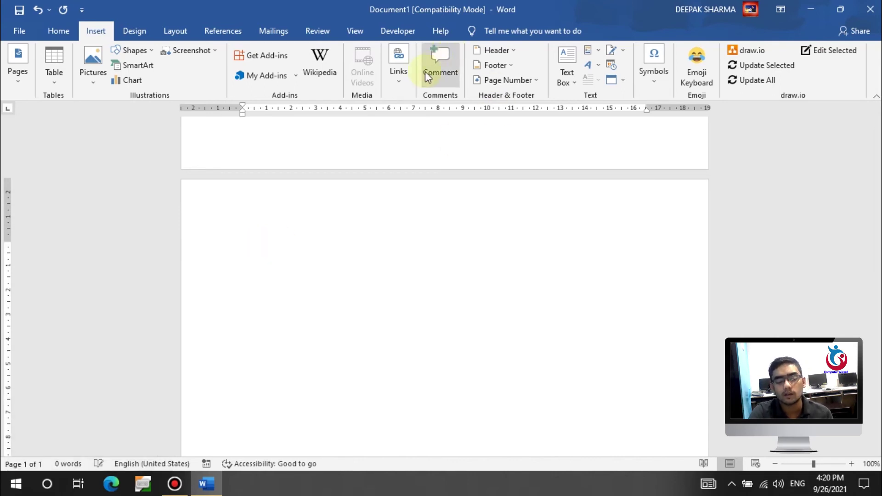
Step: Insert a hyperlinked cross-reference to the bookmark text of line_1 on the blank second page
click(396, 87)
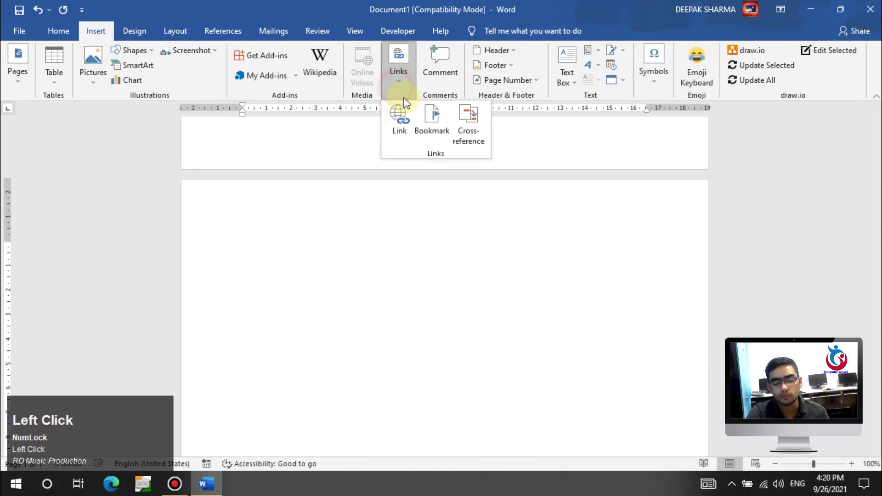
click(478, 124)
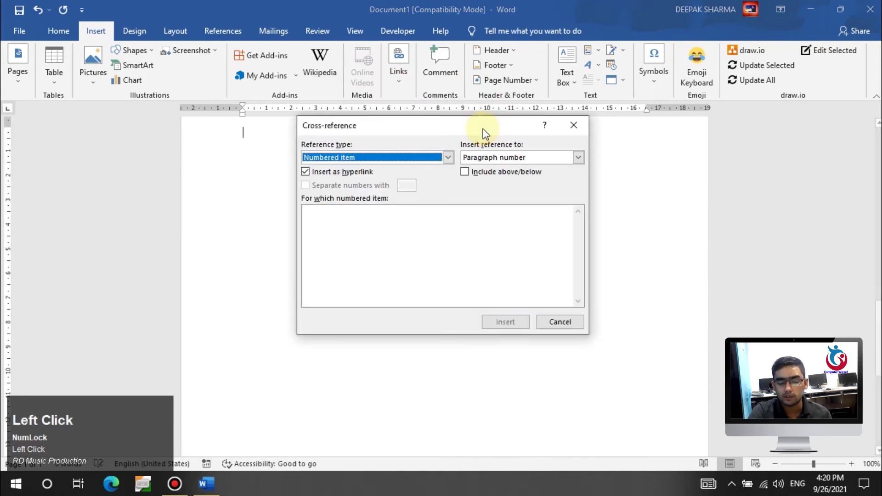
drag(423, 134, 582, 164)
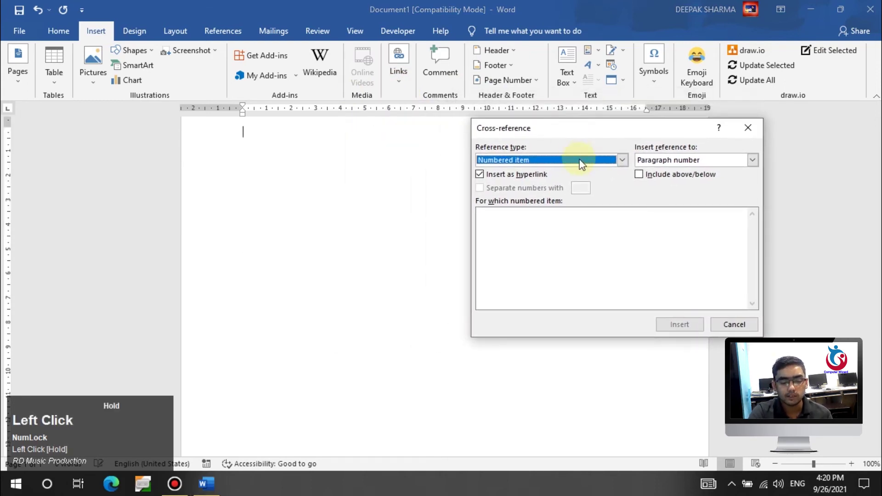
click(500, 159)
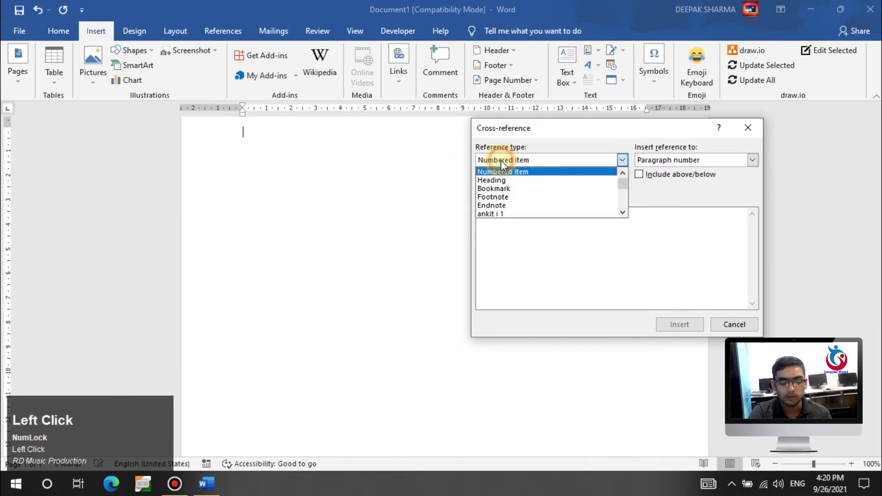
click(508, 192)
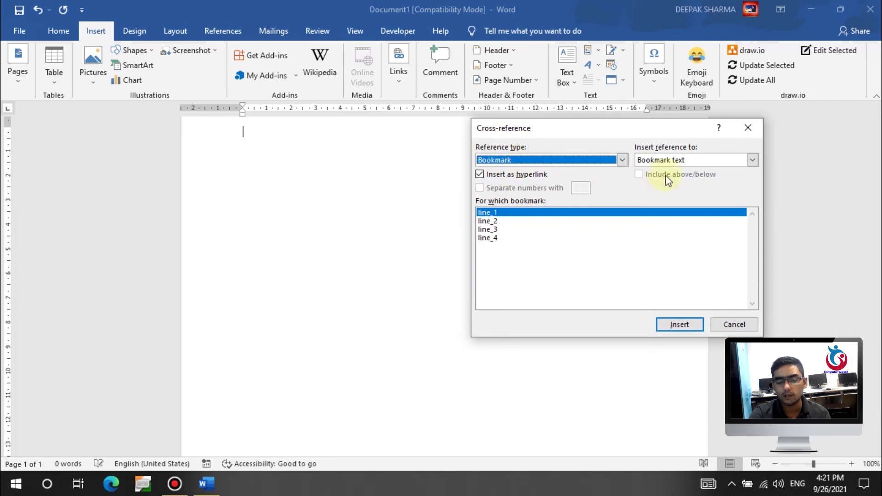
click(663, 160)
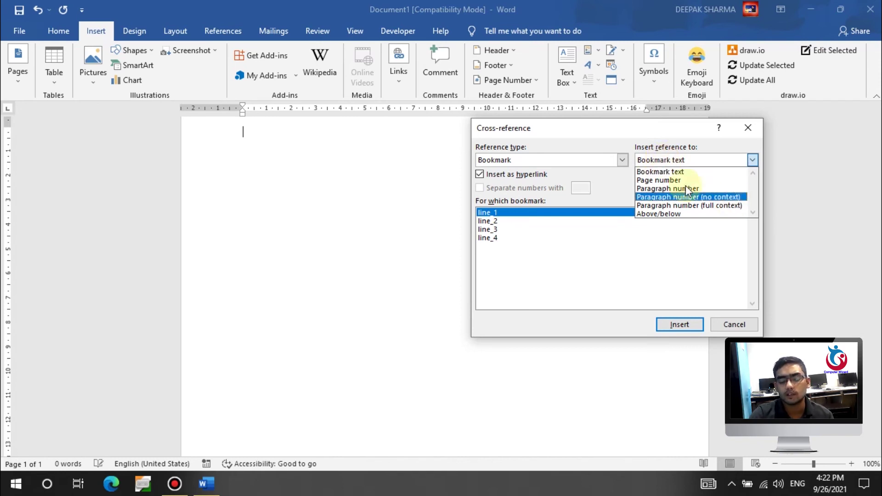
click(654, 173)
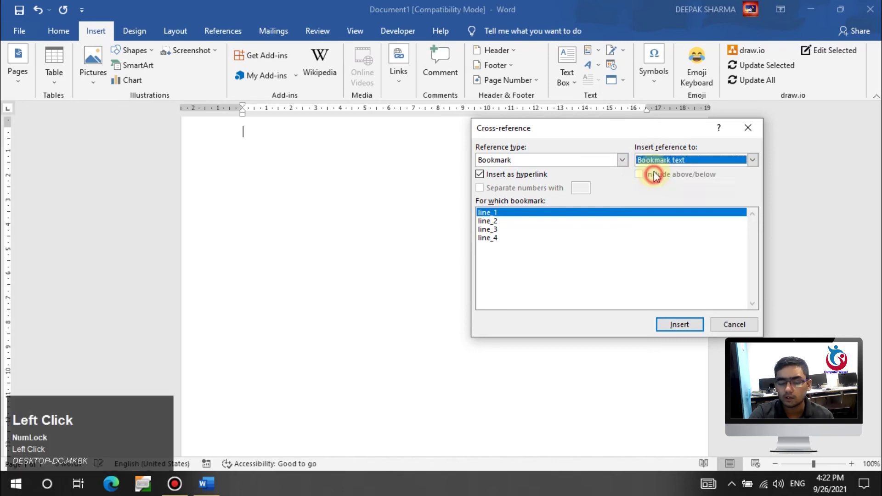
click(679, 325)
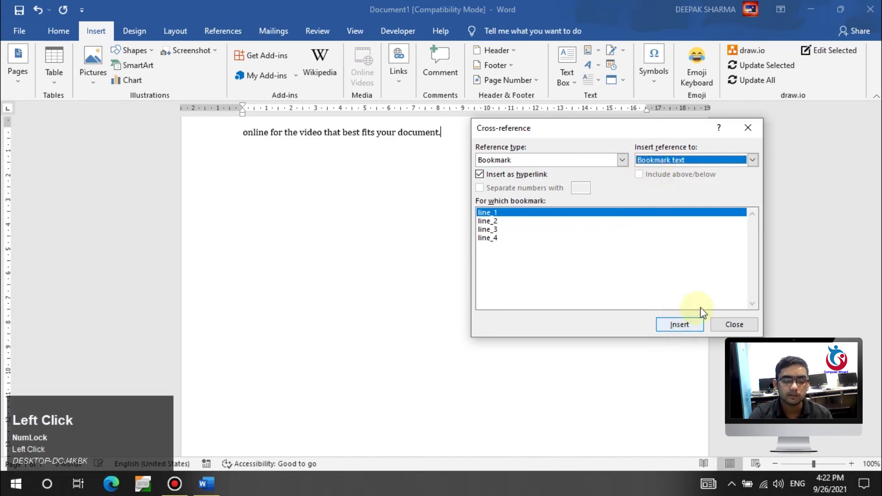
Step: Insert a cross-reference to the bookmark text of line_2 on a new line below the first reference
click(453, 139)
key(Return)
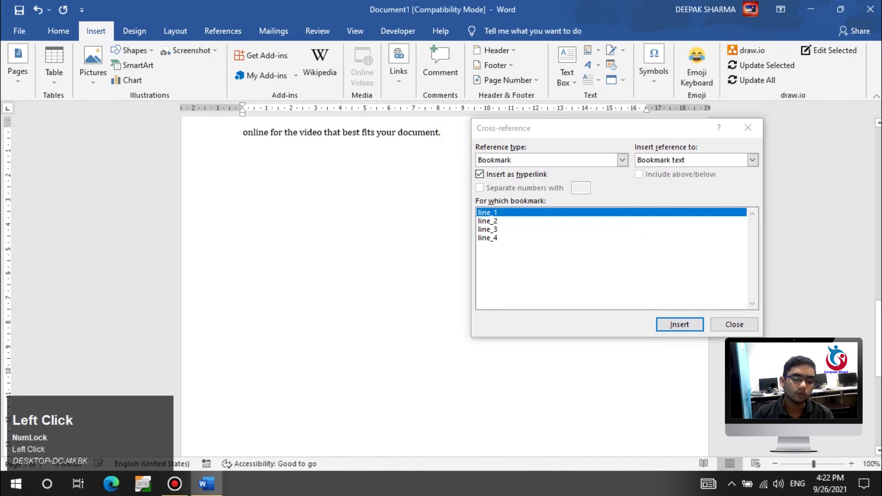
click(487, 223)
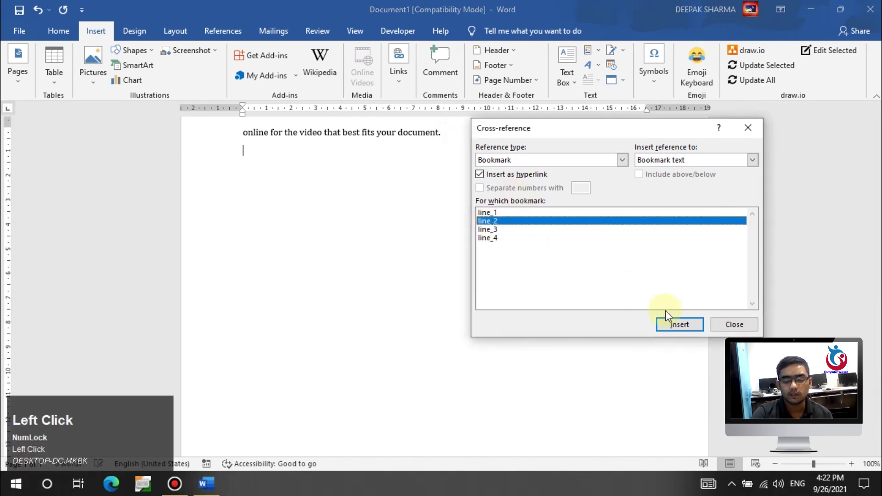
click(679, 324)
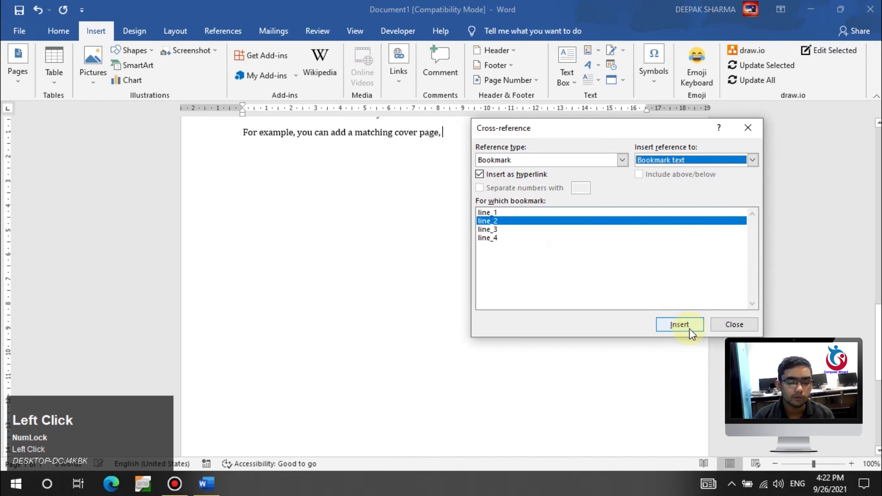
Step: Insert a cross-reference to the bookmark text of line_3 on a new line below the line_2 reference
click(458, 136)
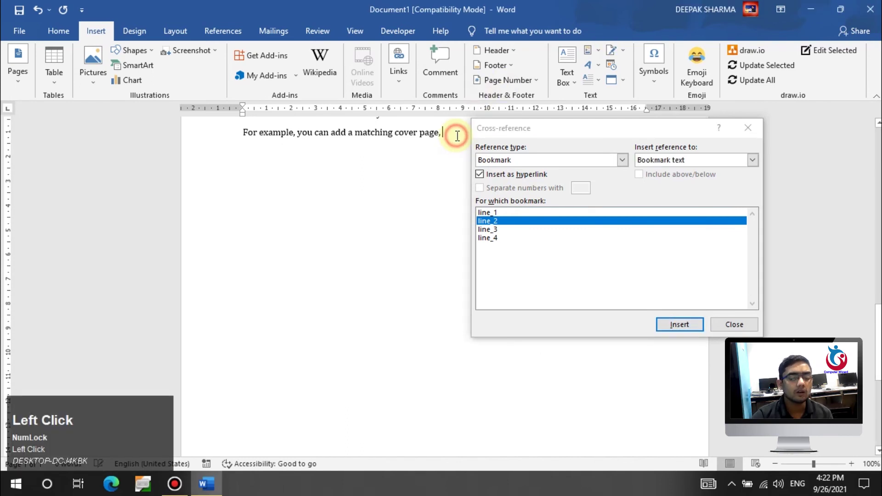
click(493, 230)
click(666, 324)
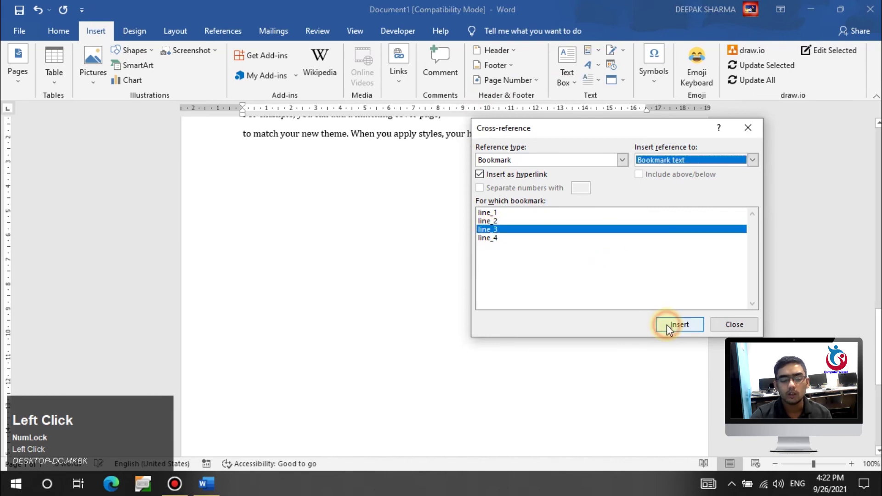
Step: Insert a cross-reference to the bookmark text of line_4 on a new line below the others, and close the Cross-reference dialog
drag(574, 128, 614, 221)
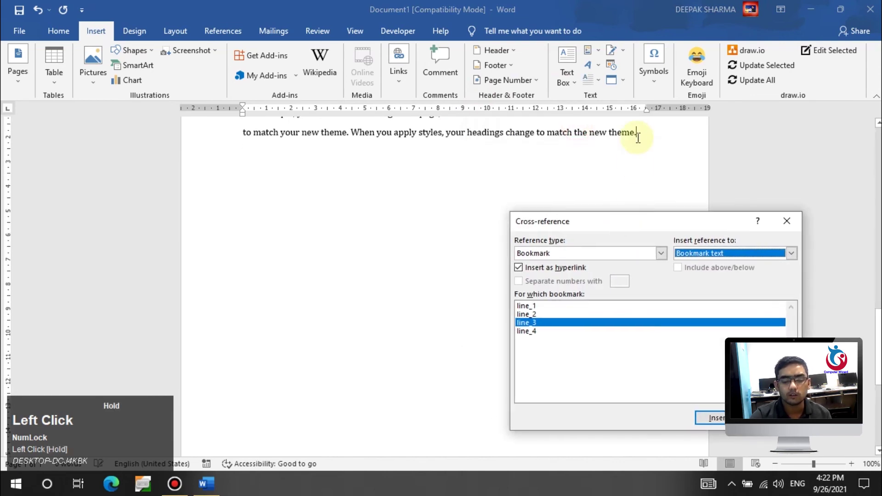
click(644, 134)
key(Return)
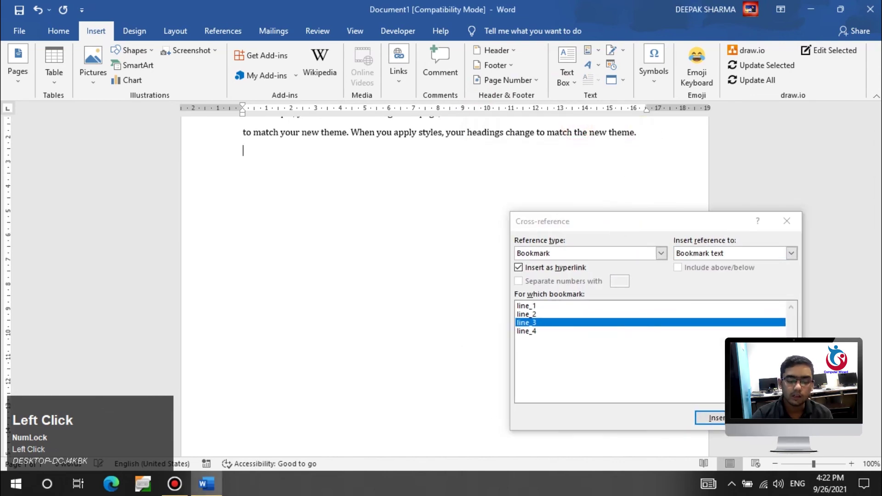
click(529, 332)
click(710, 418)
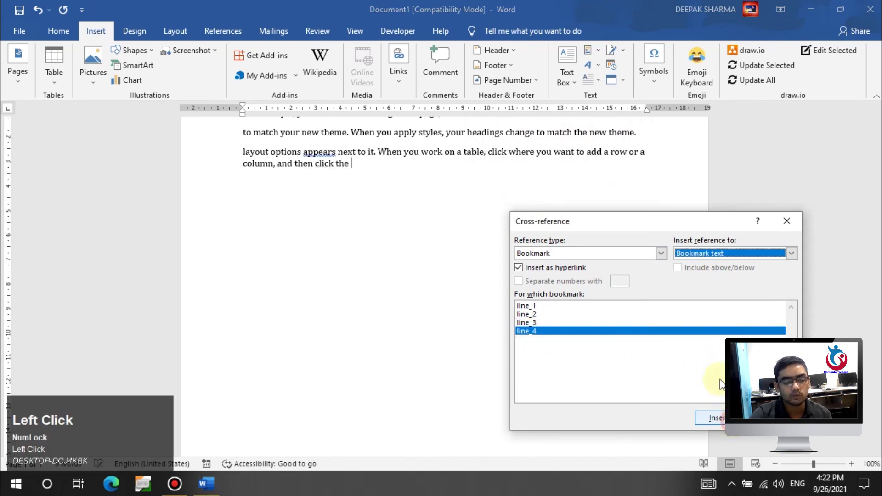
click(787, 221)
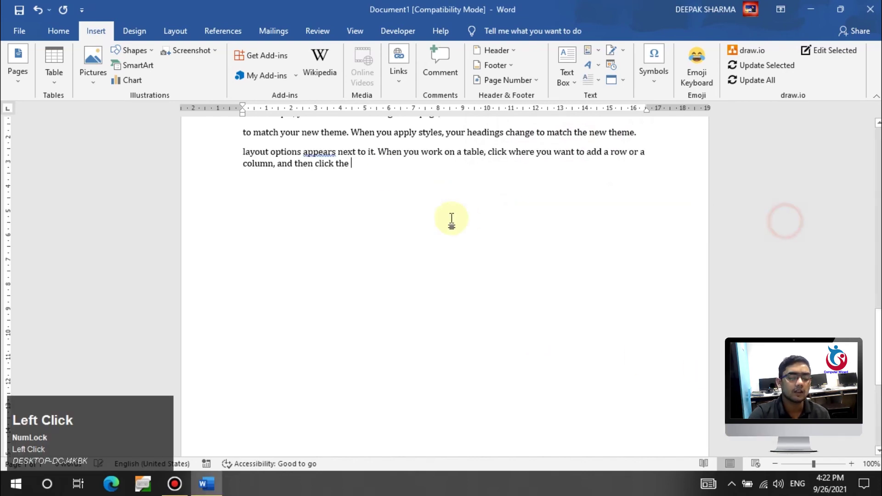
Step: Follow the third cross-reference on the second page to its bookmarked passage in the sample text
scroll(448, 218, up, 4)
scroll(445, 219, down, 3)
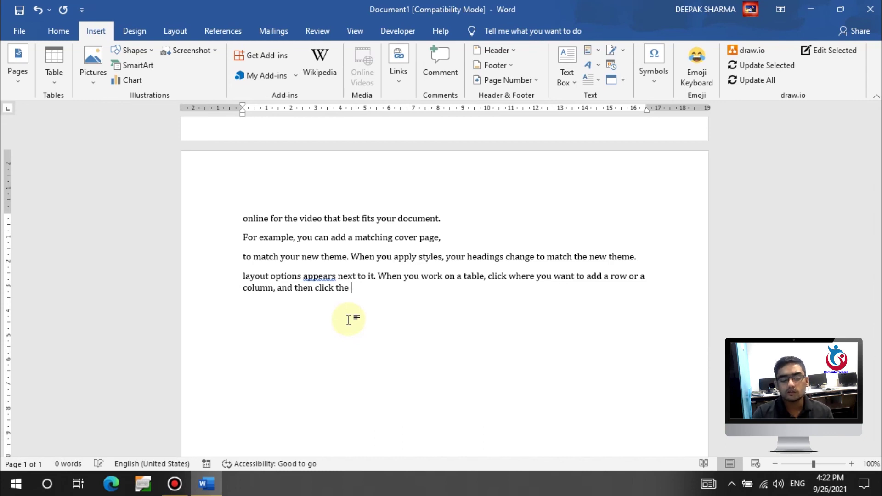
ctrl+click(375, 255)
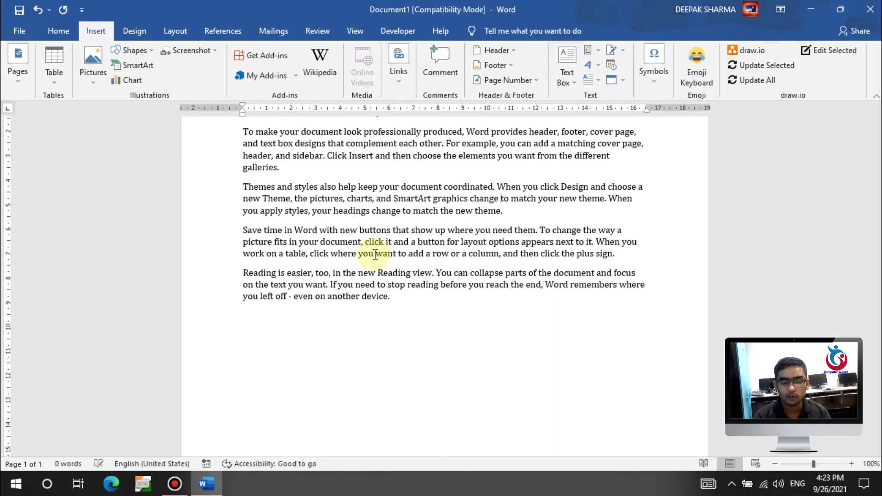
click(388, 82)
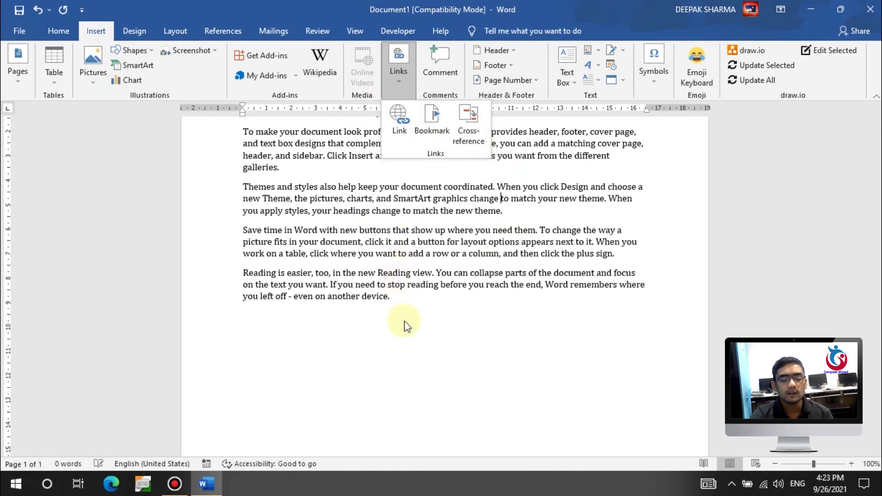
click(418, 350)
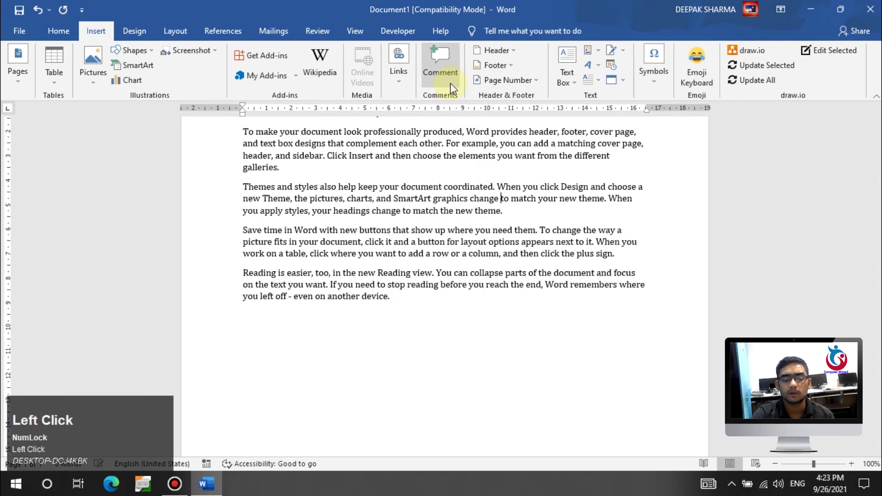
click(418, 386)
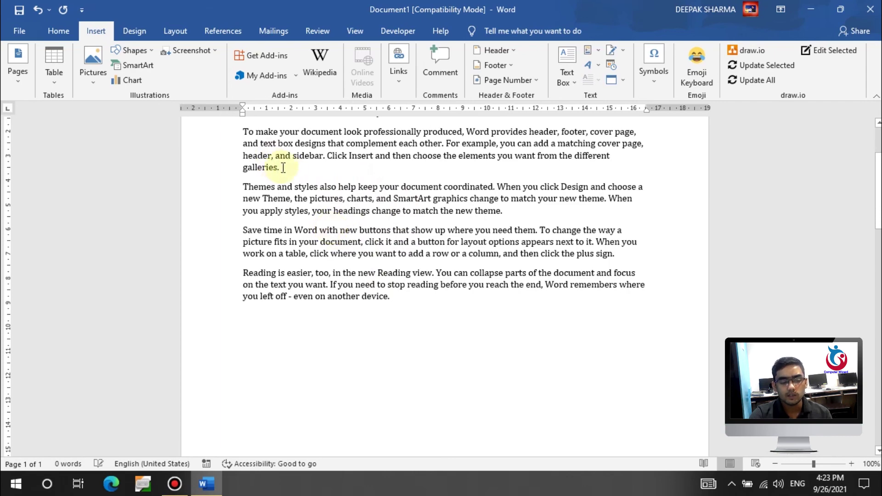
Step: Add the comment "Main line for the pr" to the word "document." at the end of the first paragraph, and return to the body text
scroll(283, 167, up, 2)
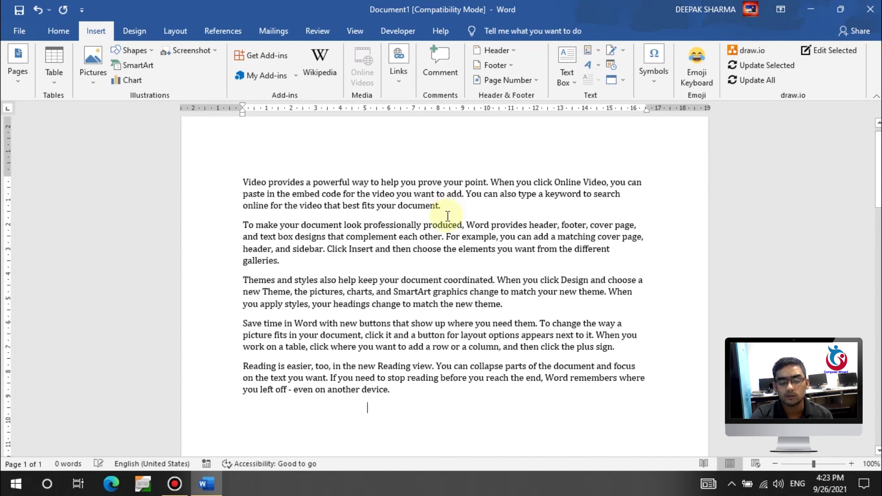
drag(446, 204, 405, 213)
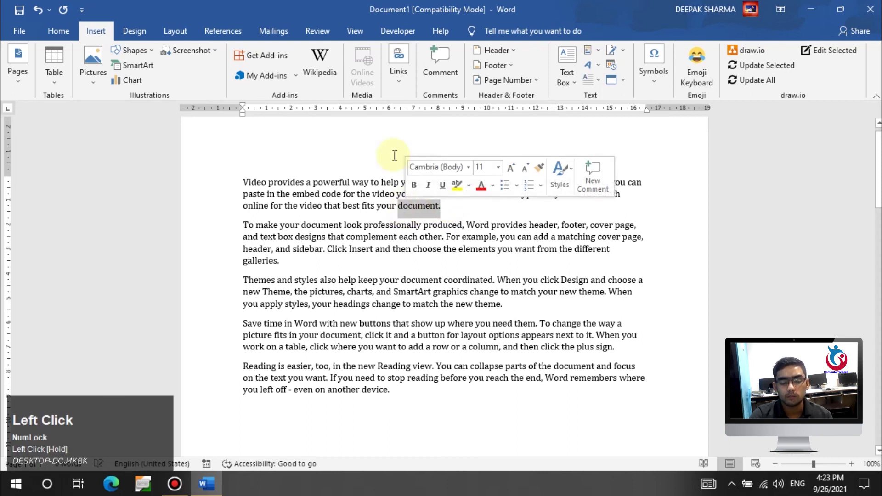
click(438, 72)
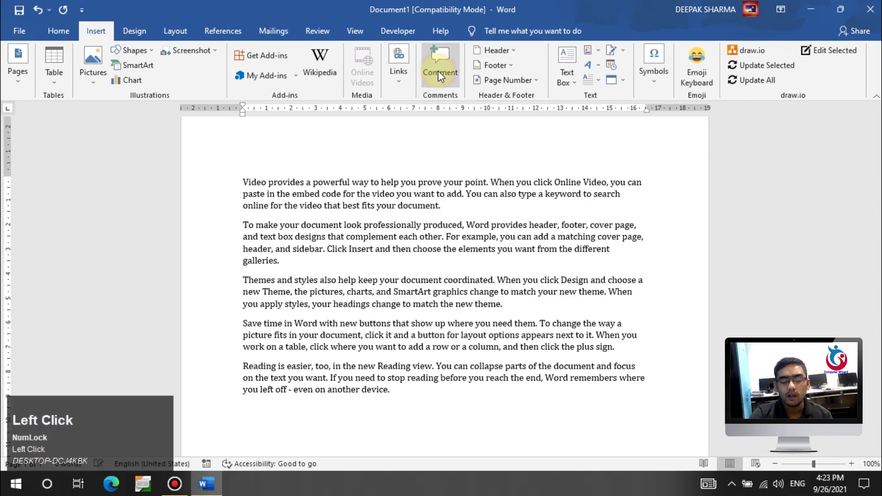
text(Main l)
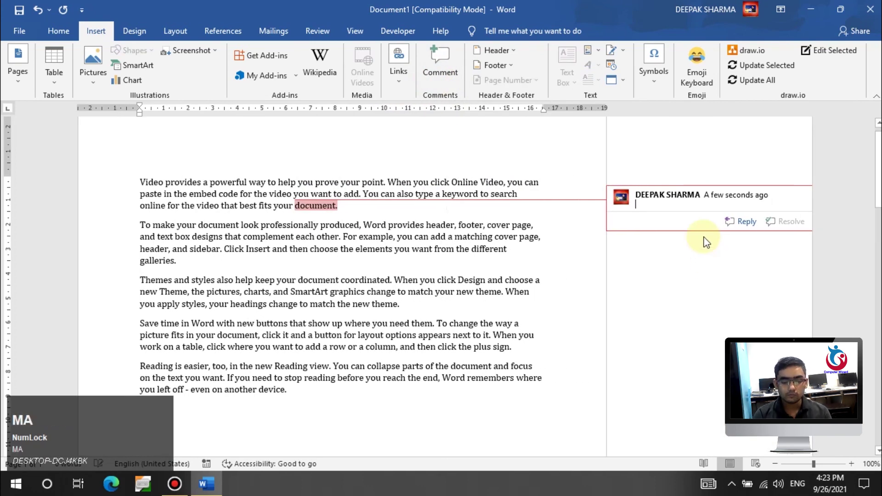
text(ine fo)
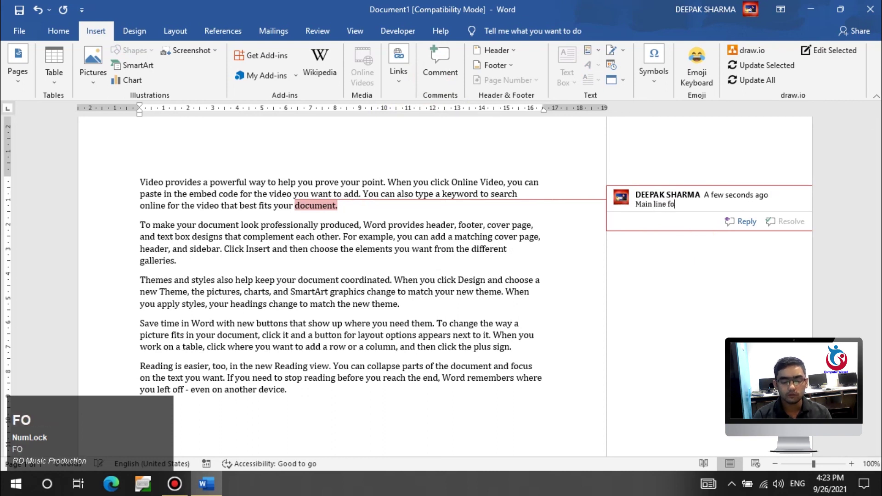
text(r the pr)
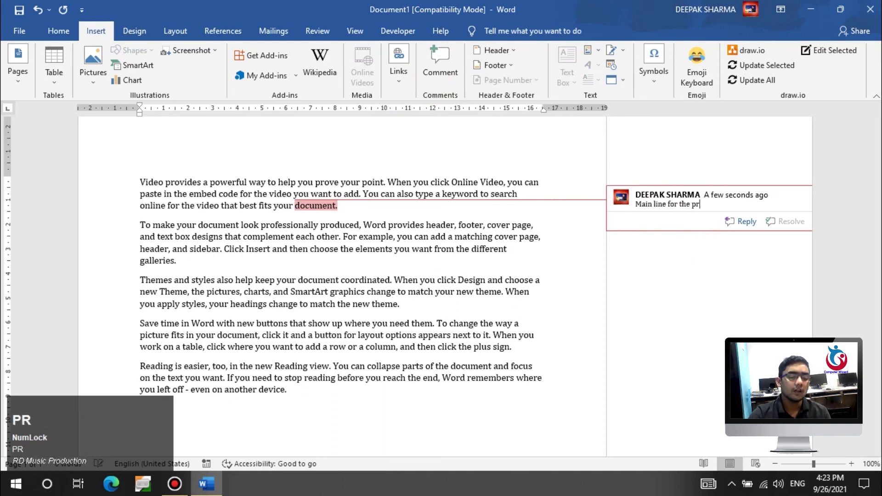
click(358, 263)
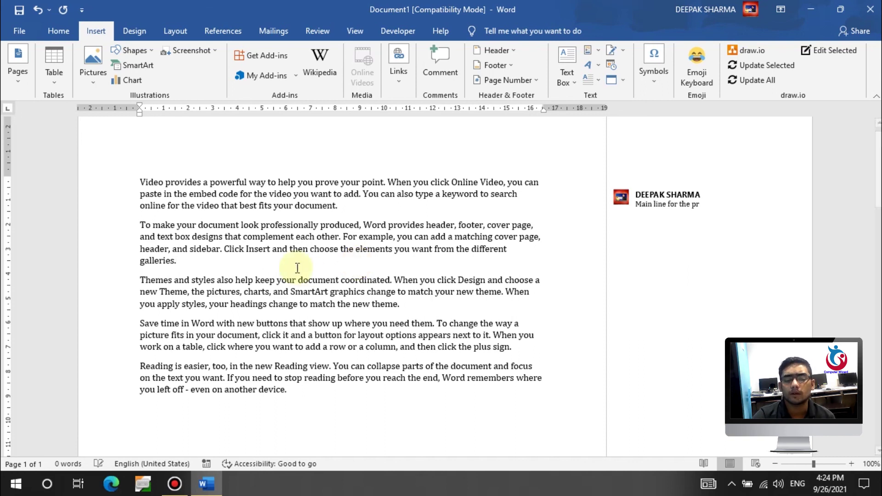
click(316, 32)
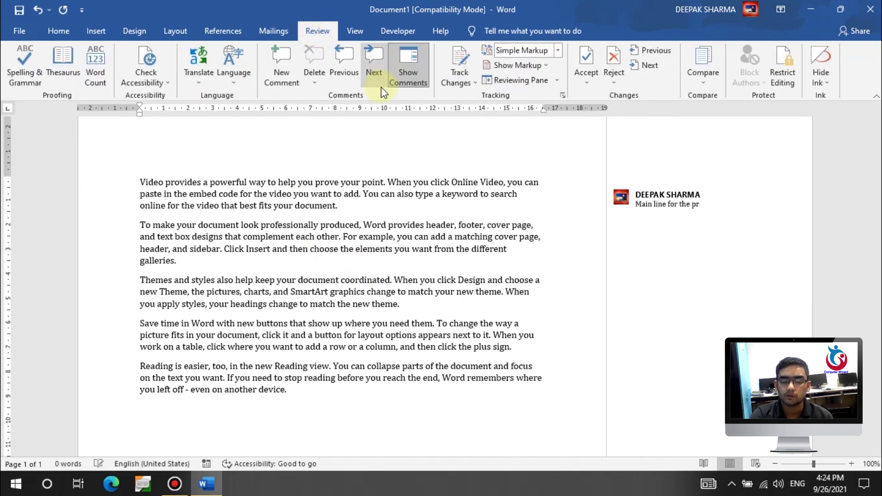
click(399, 71)
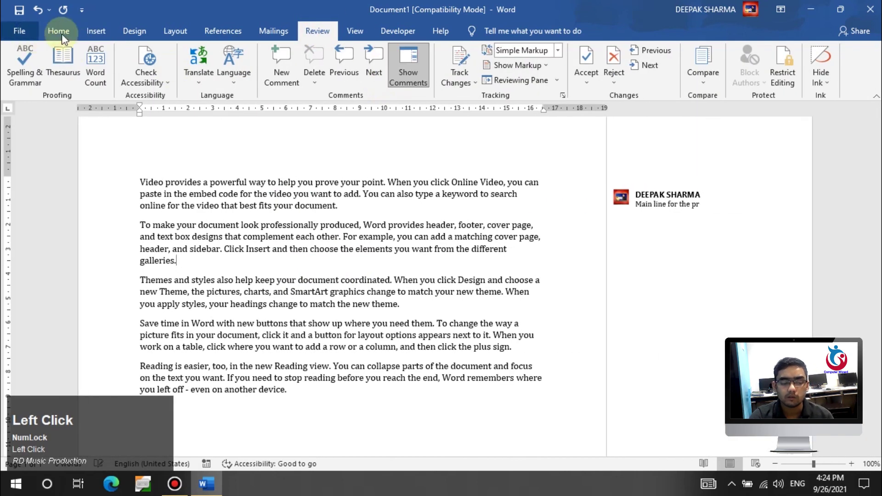
click(96, 31)
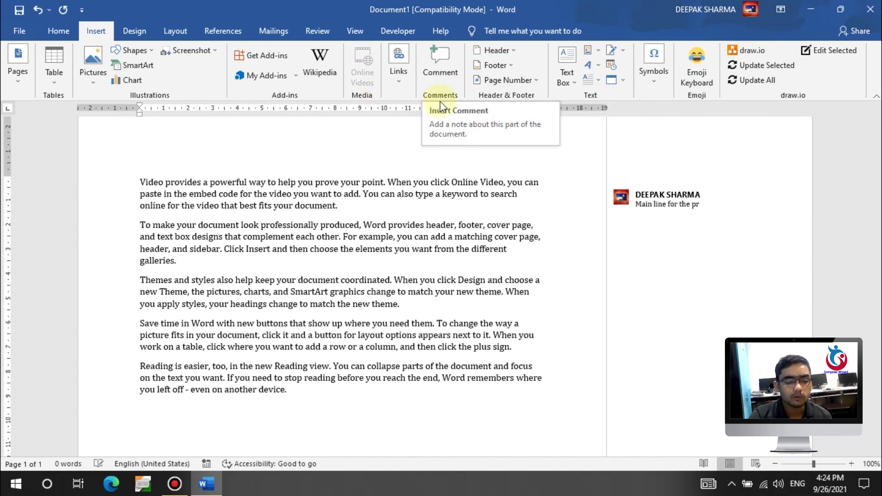
click(403, 80)
click(402, 80)
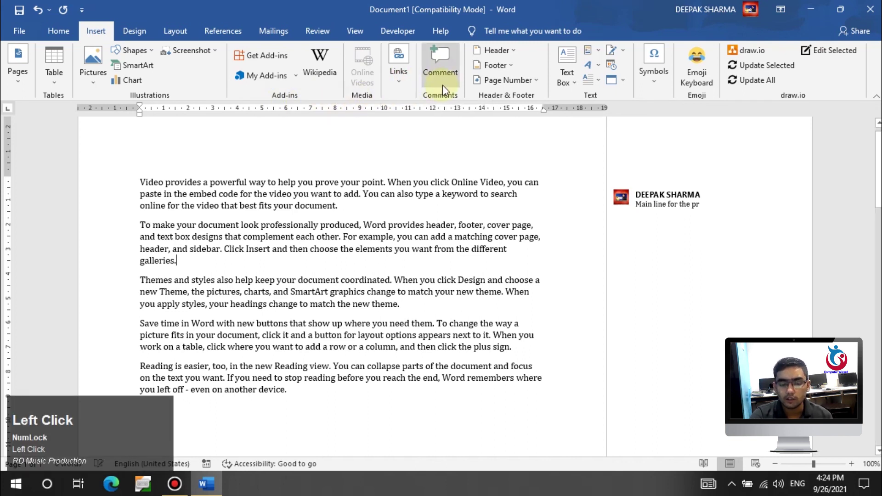